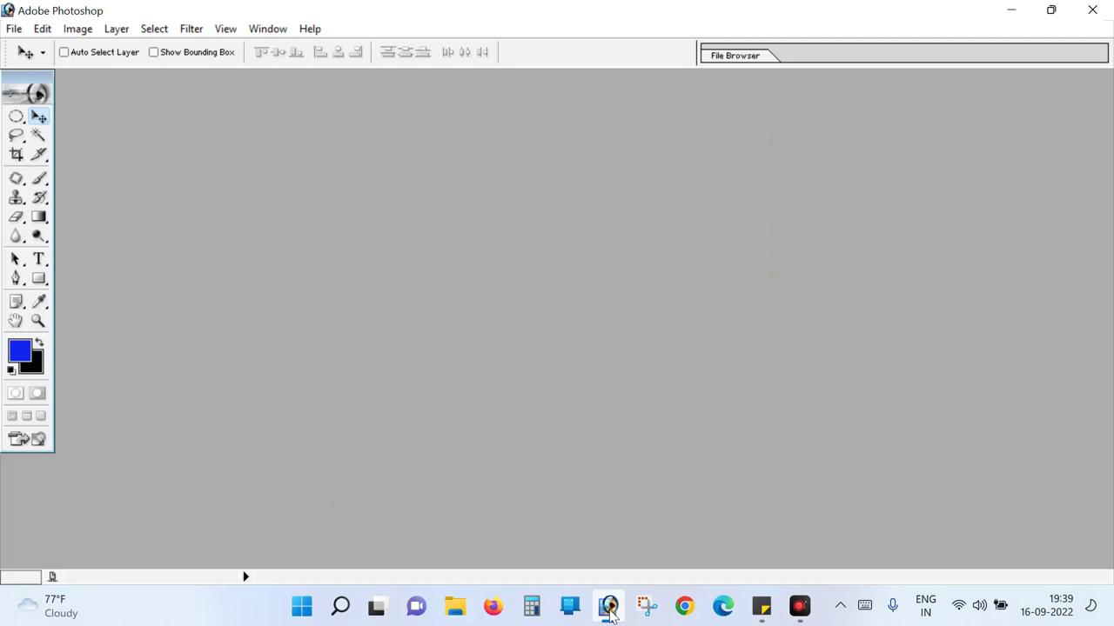
Open the portrait photo Ais.jpg from the Desktop folder and shift its window slightly right
left_click(14, 28)
left_click(56, 68)
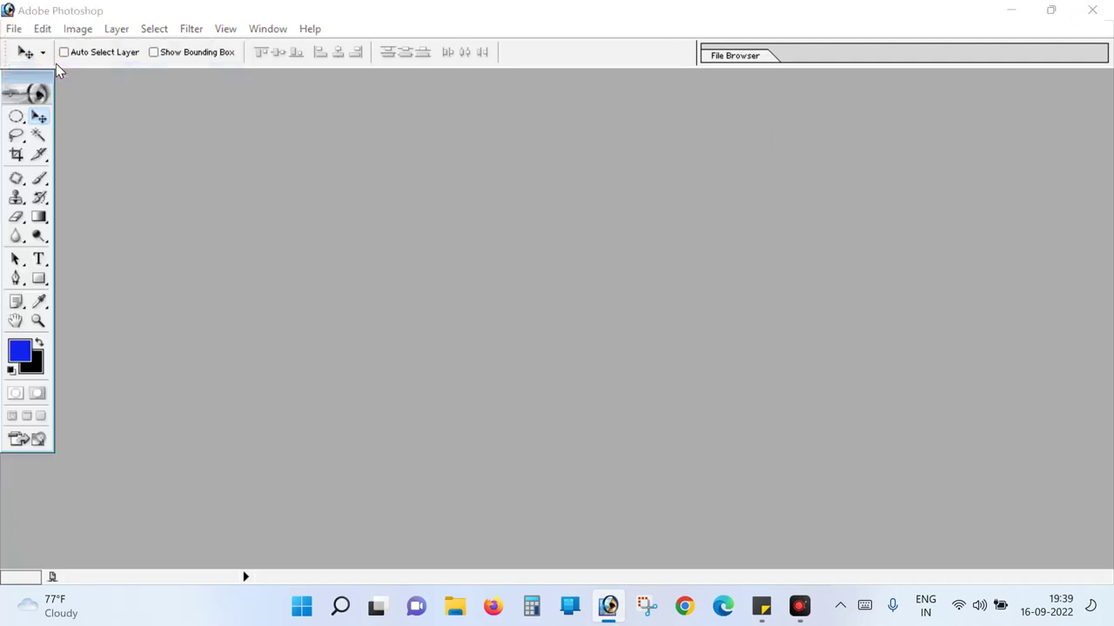
left_click(335, 165)
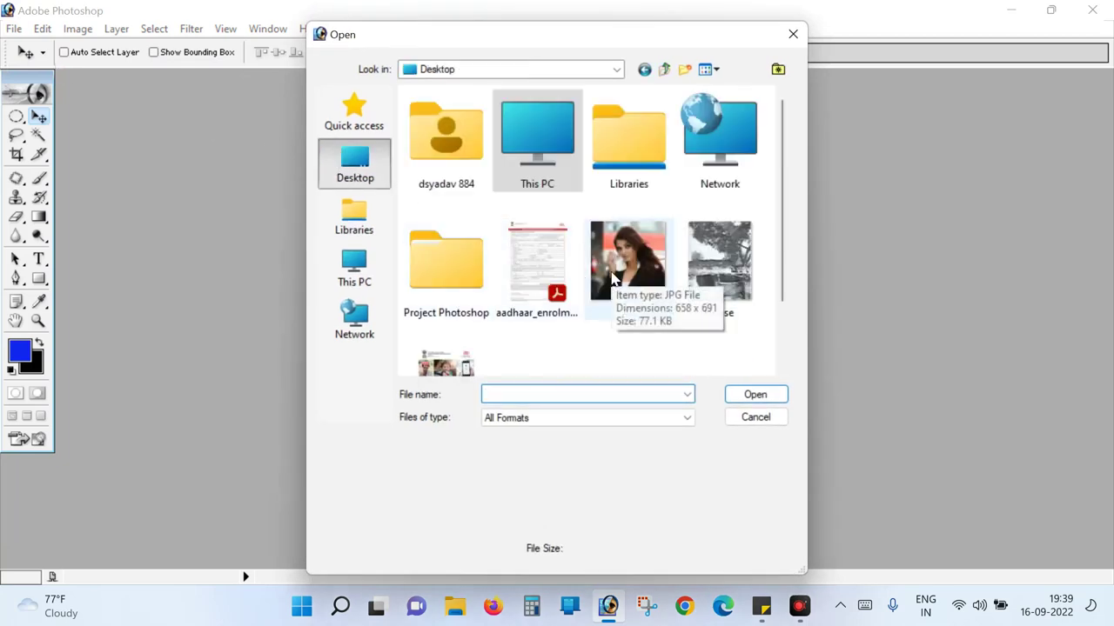
double_click(612, 277)
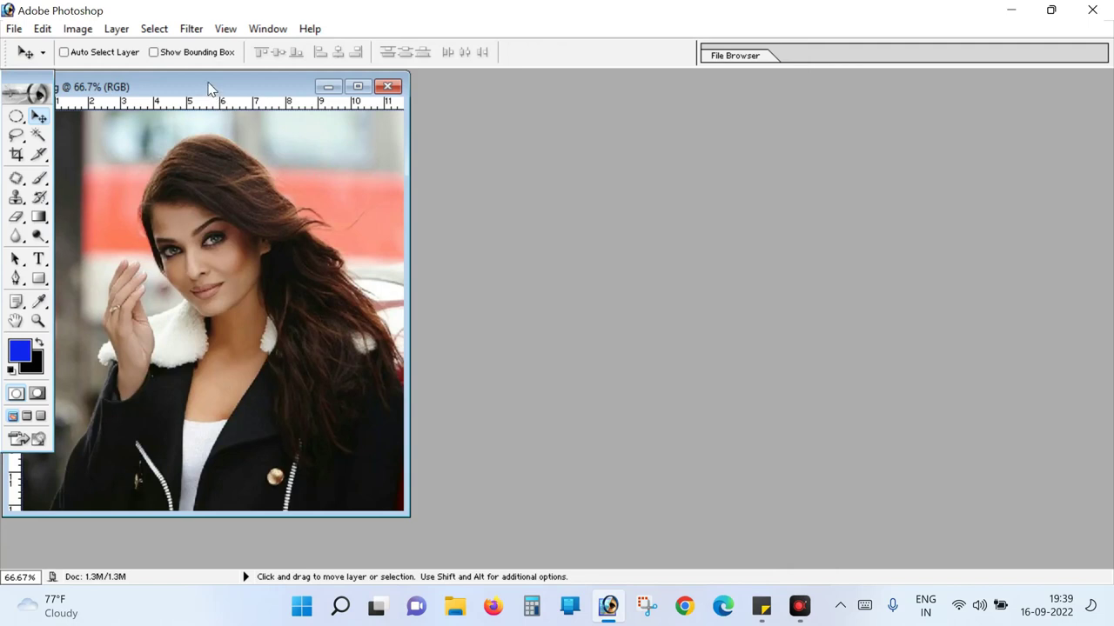
left_click_drag(209, 87, 259, 90)
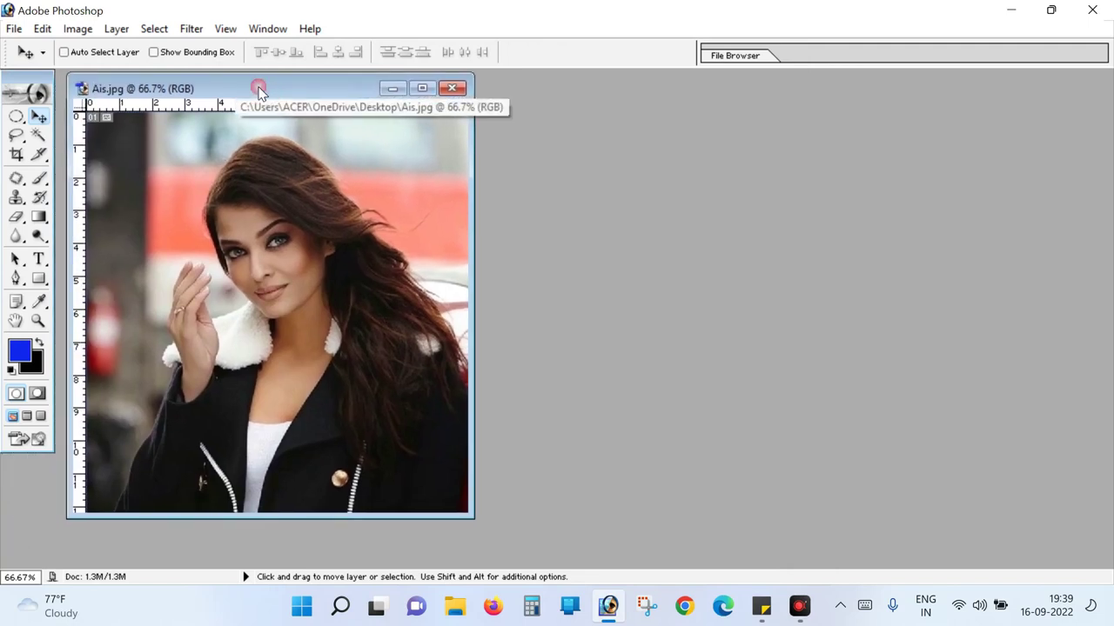
Crop the portrait around the face to 1.2 × 1.5 inches at 300 pixels/inch
left_click(17, 156)
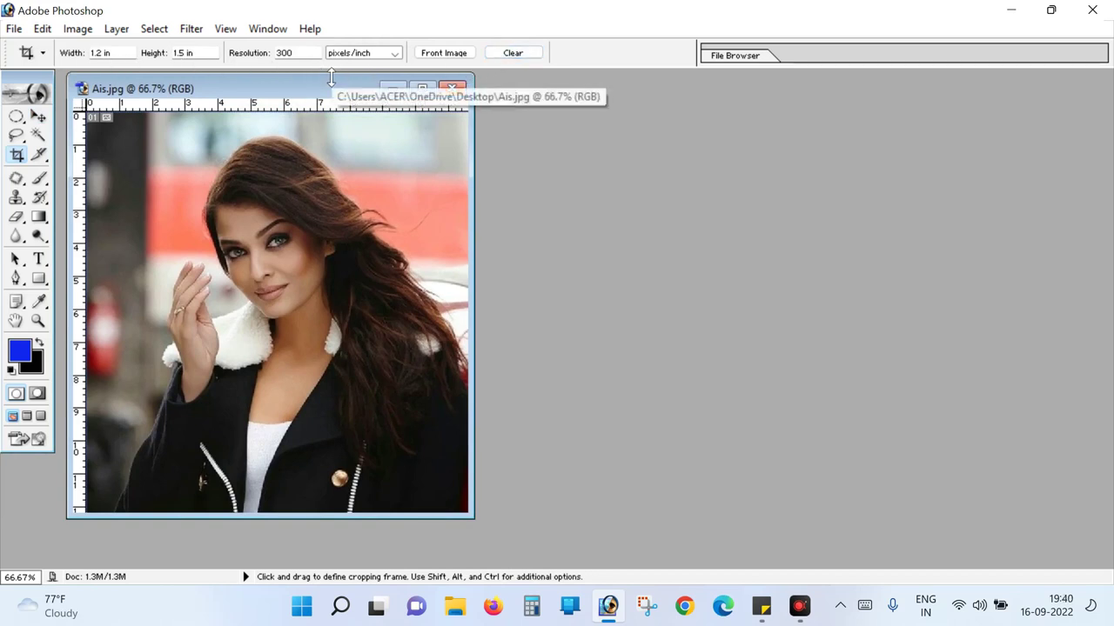
left_click_drag(296, 89, 310, 88)
left_click(245, 115)
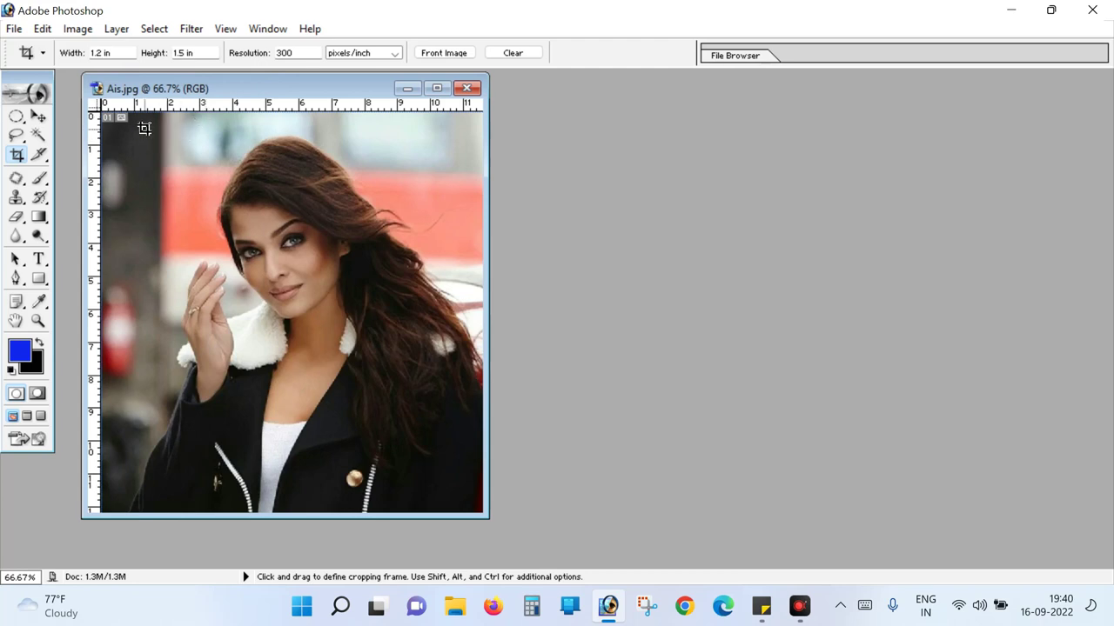
left_click_drag(145, 128, 416, 499)
left_click_drag(416, 499, 436, 494)
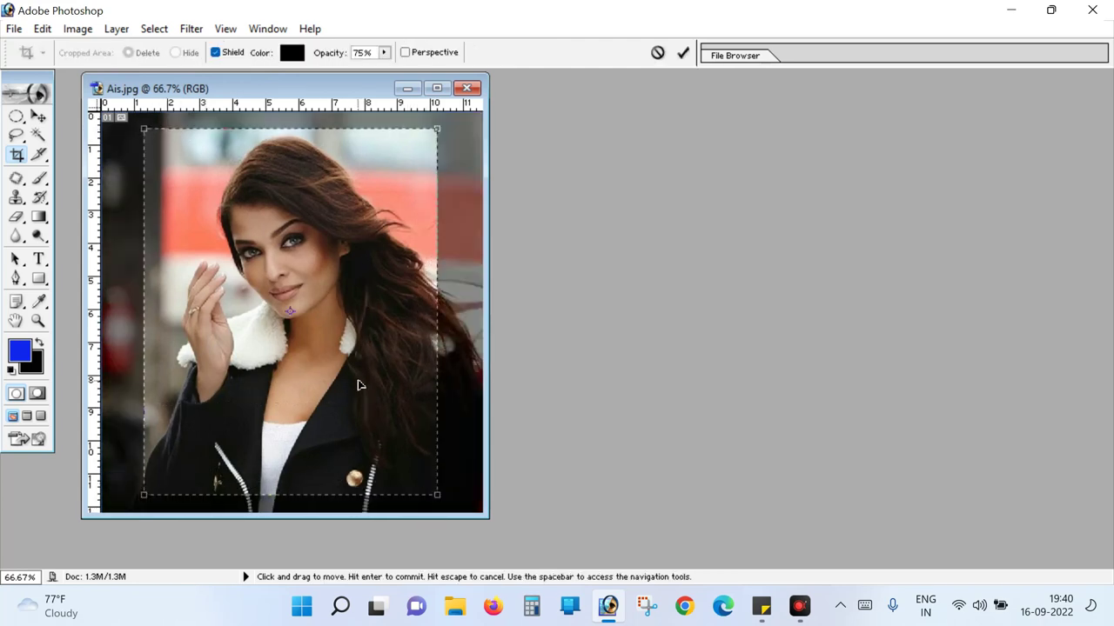
key("Return")
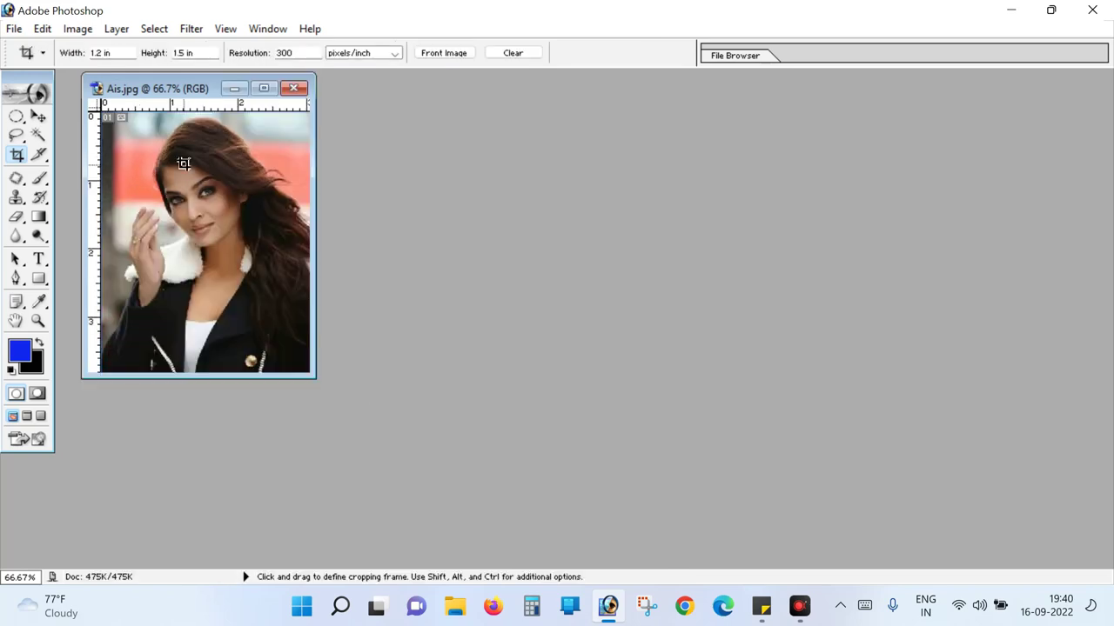
Create a new A4 document at 300 pixels/inch and drag the cropped photo onto it as Layer 1
left_click(14, 29)
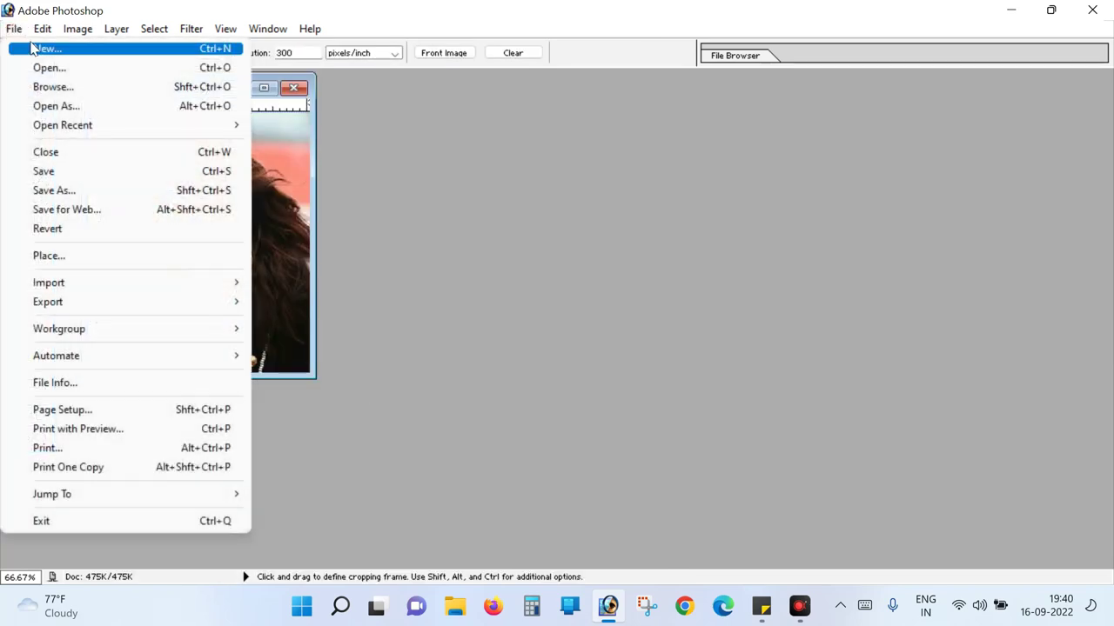
left_click(31, 48)
left_click(580, 225)
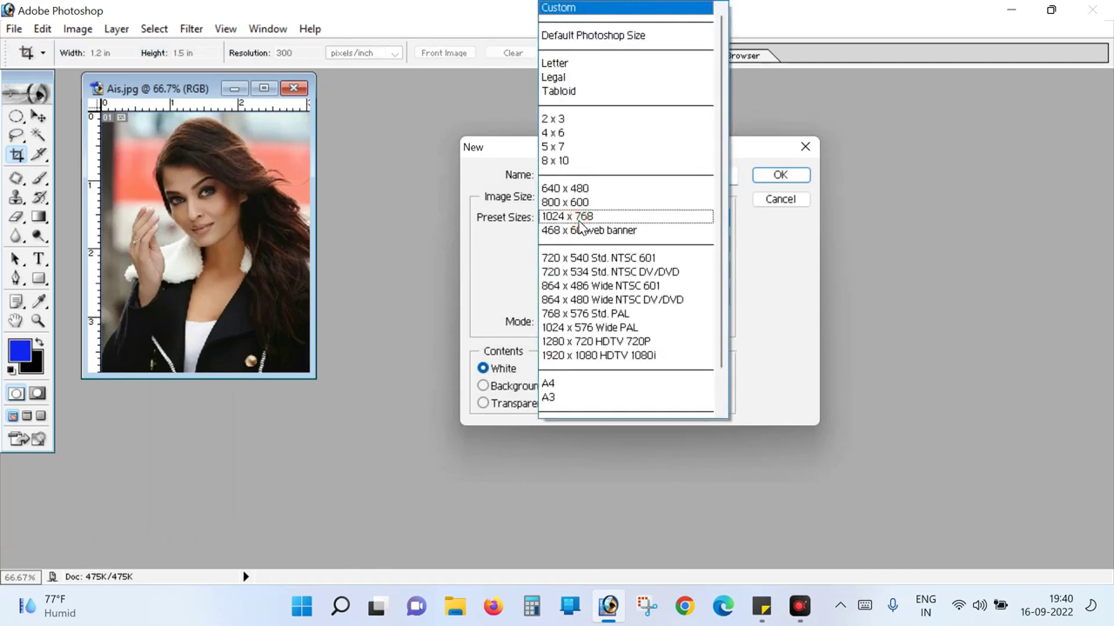
left_click(549, 383)
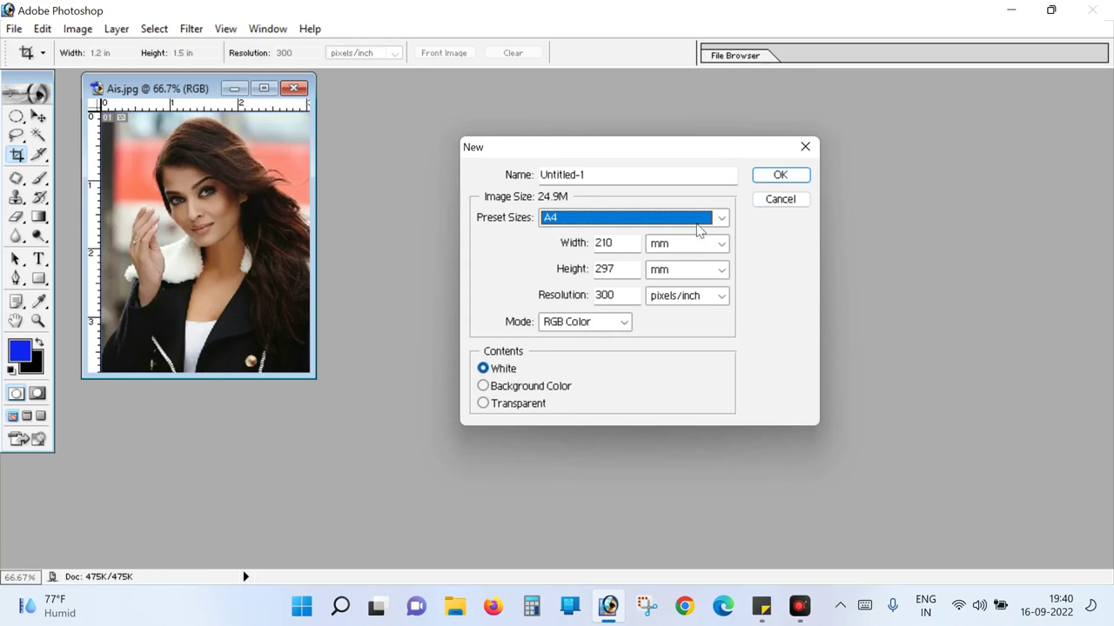
left_click(780, 175)
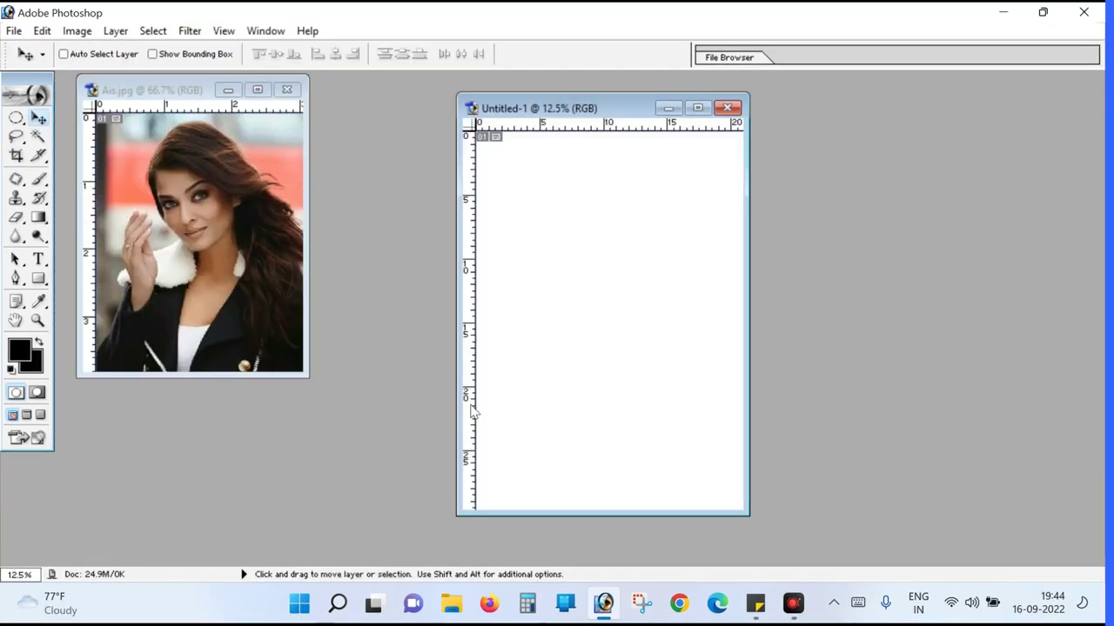
left_click(143, 152)
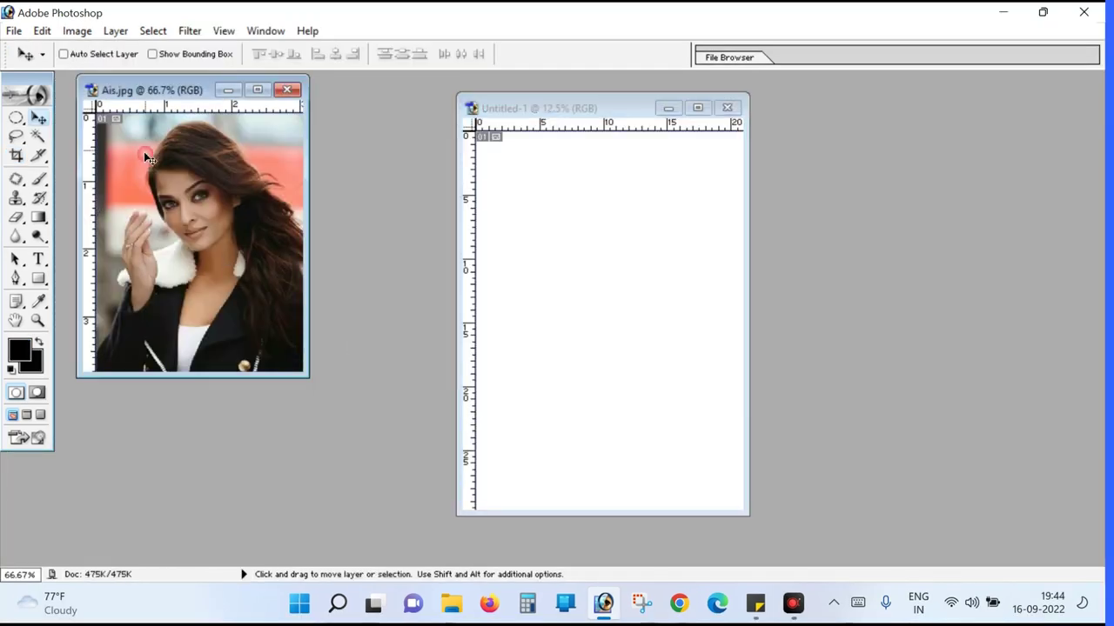
mouse_move(141, 164)
left_mouse_down()
mouse_move(514, 241)
mouse_move(533, 240)
mouse_move(537, 223)
left_mouse_up()
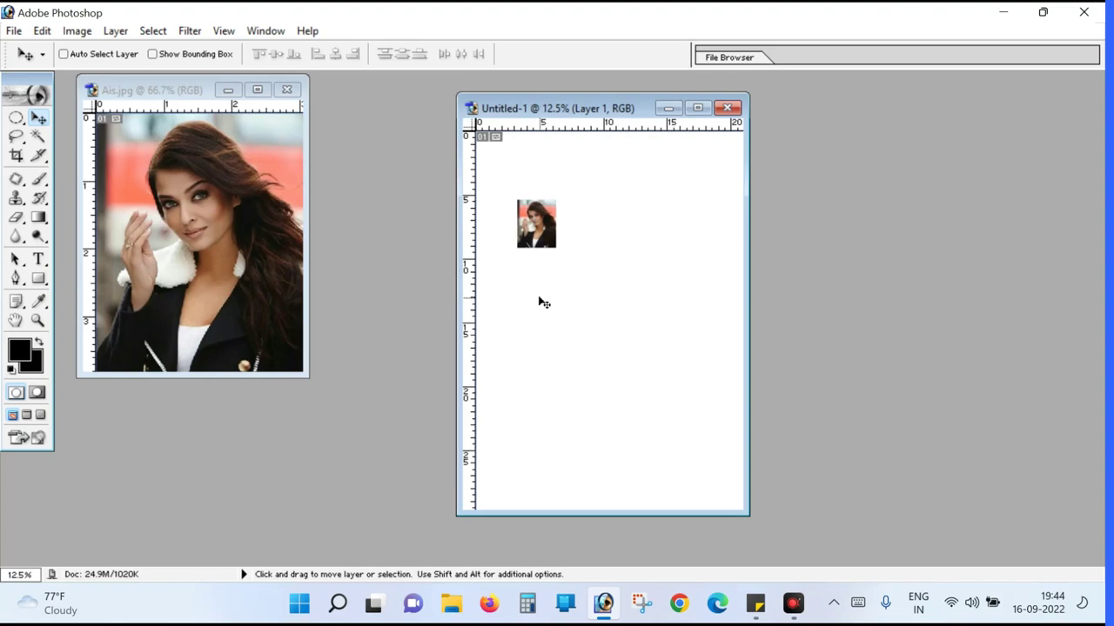
Set up an Edit > Stroke with 4 px width on the Outside of the photo
left_click(41, 31)
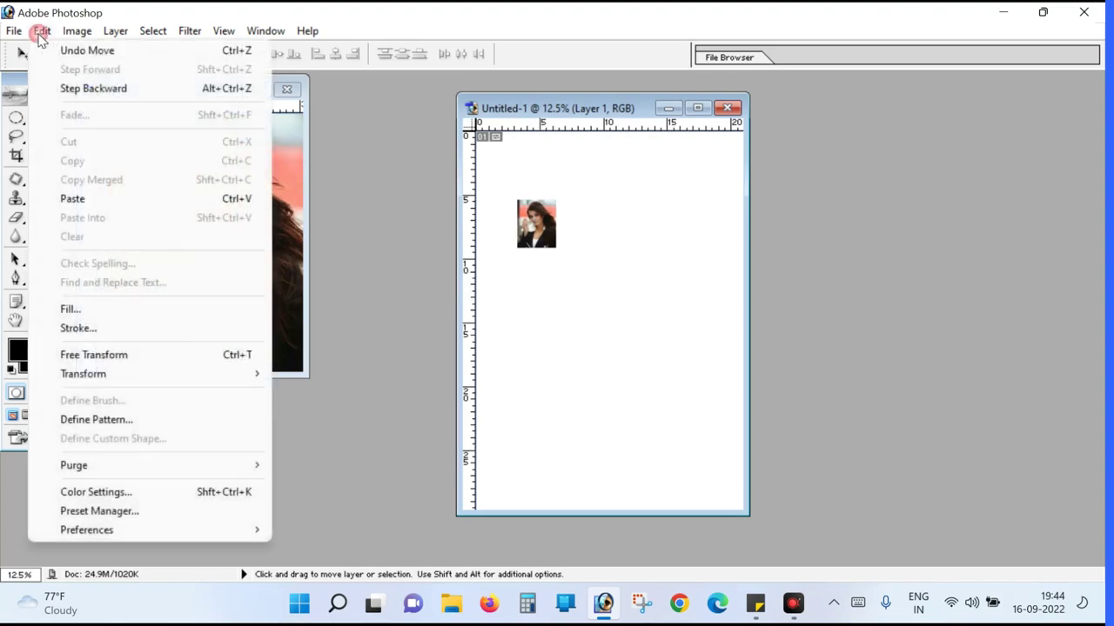
left_click(88, 331)
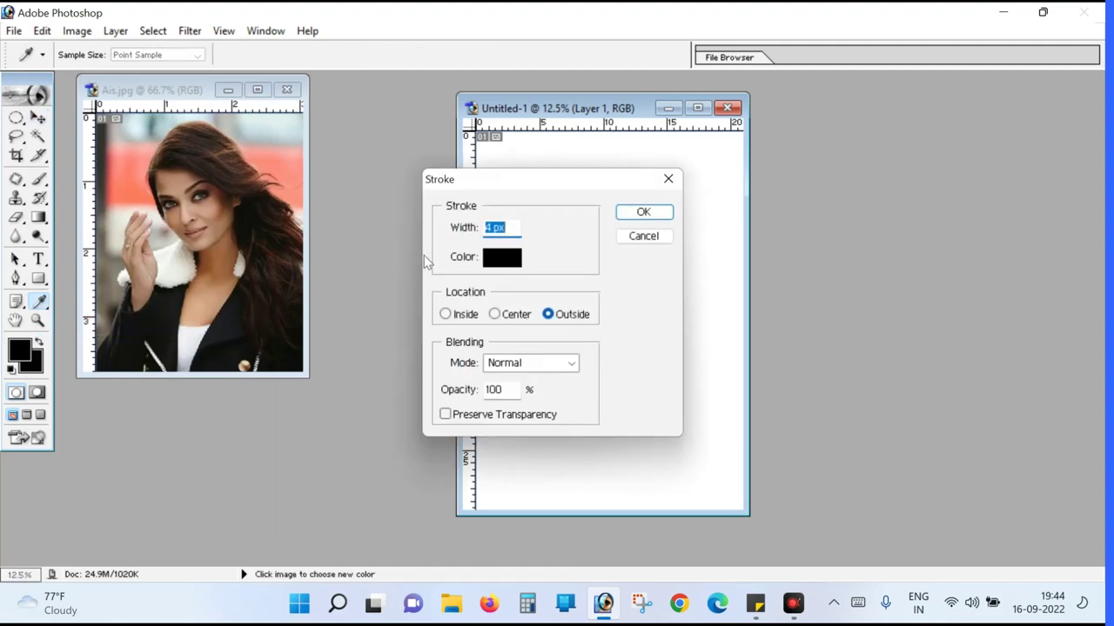
mouse_move(502, 191)
left_mouse_down()
mouse_move(847, 184)
mouse_move(830, 221)
left_mouse_up()
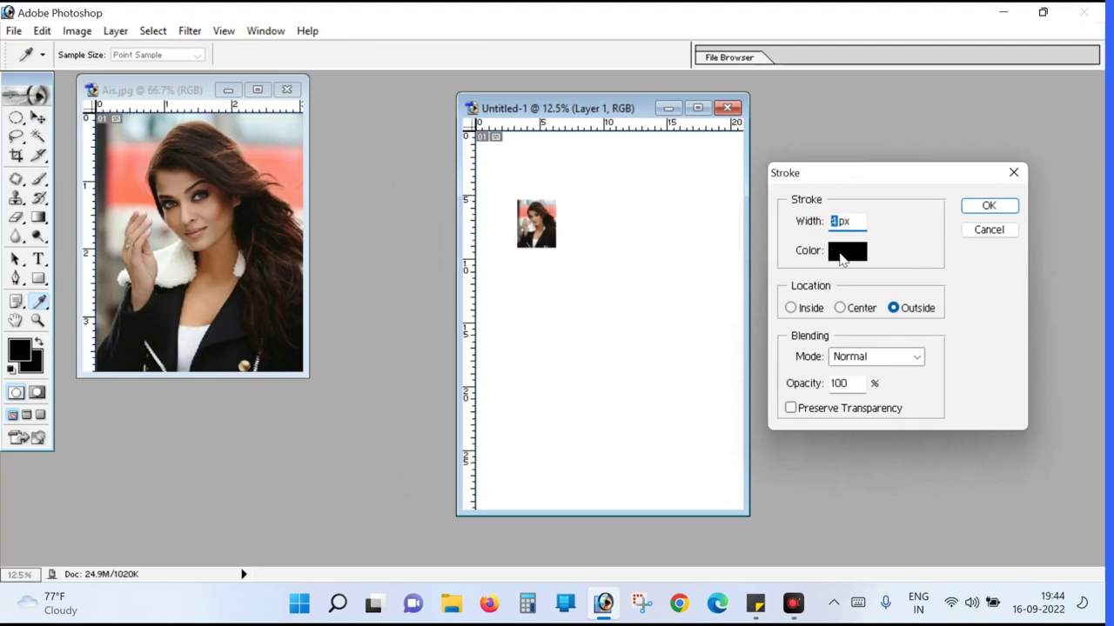
Choose black as the stroke colour and apply the 4 px border to the photo
left_click(837, 258)
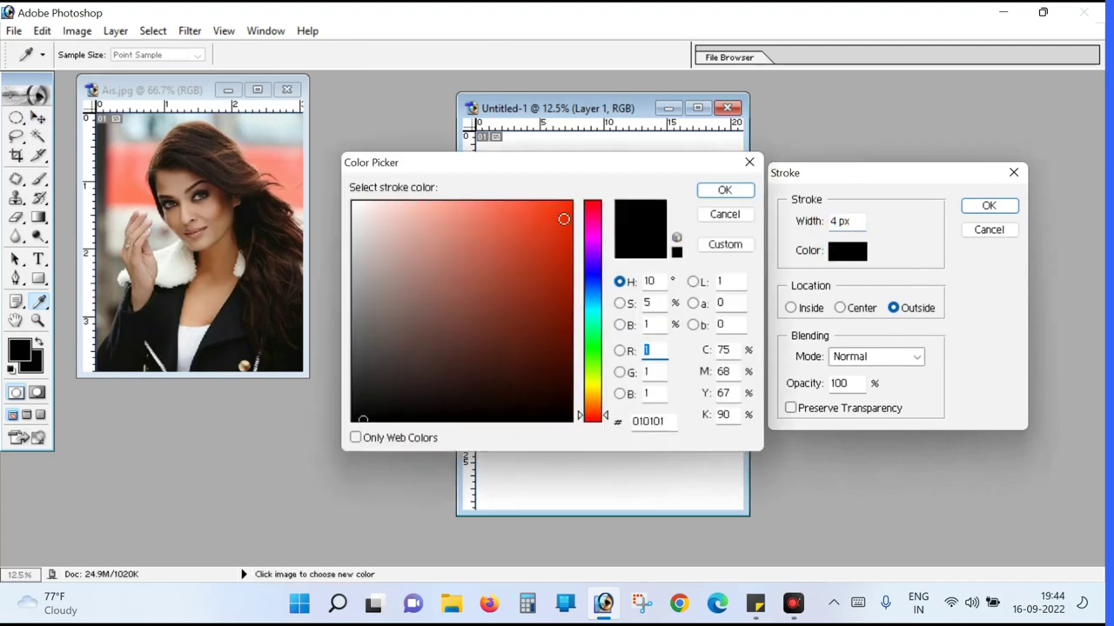
left_click(564, 207)
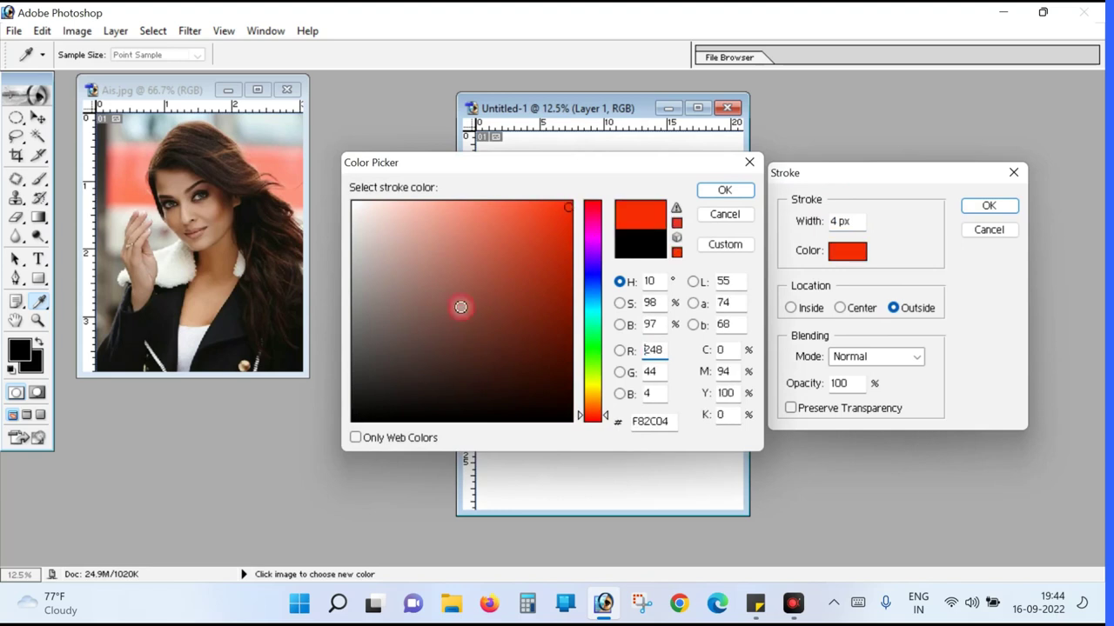
left_click(489, 315)
left_click(594, 362)
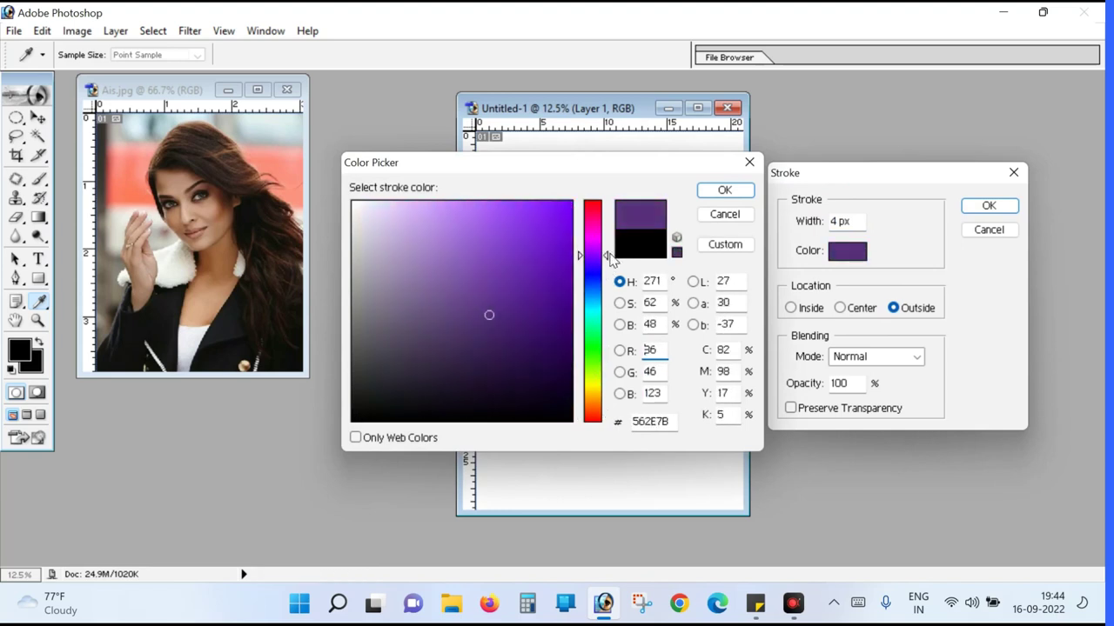
left_click_drag(594, 362, 594, 214)
left_click_drag(532, 416, 571, 423)
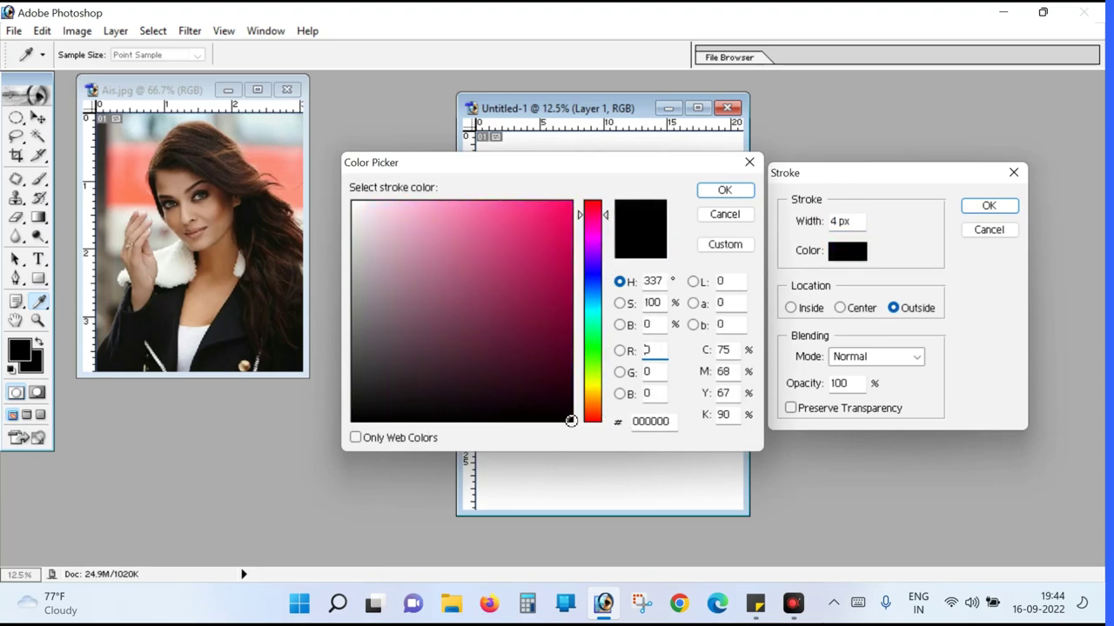
left_click(368, 417)
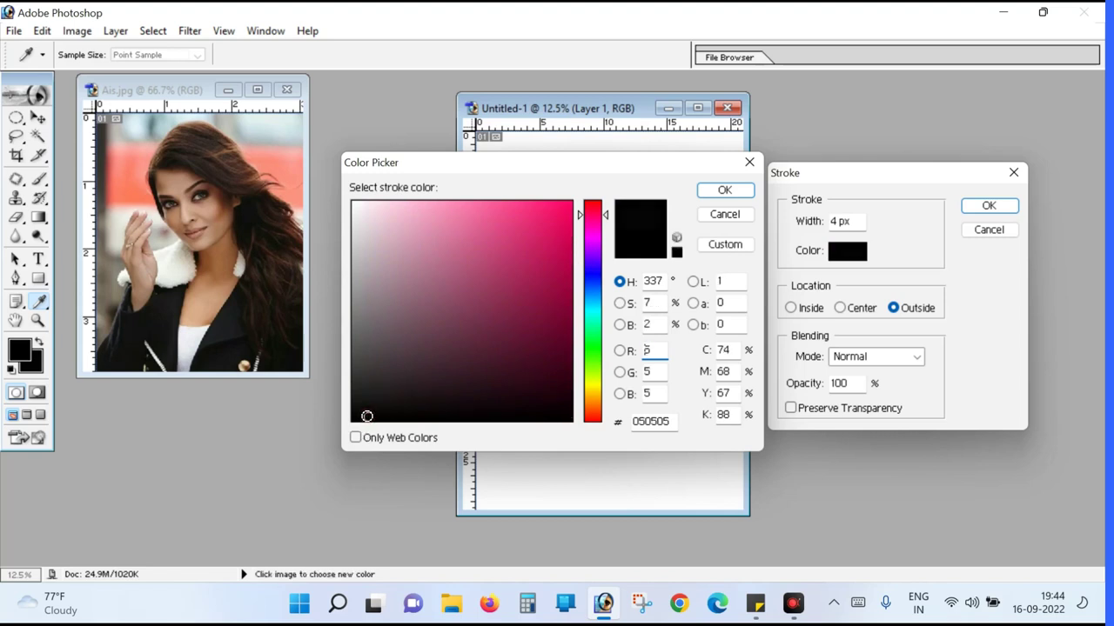
mouse_move(579, 213)
left_mouse_down()
mouse_move(582, 327)
mouse_move(582, 302)
left_mouse_up()
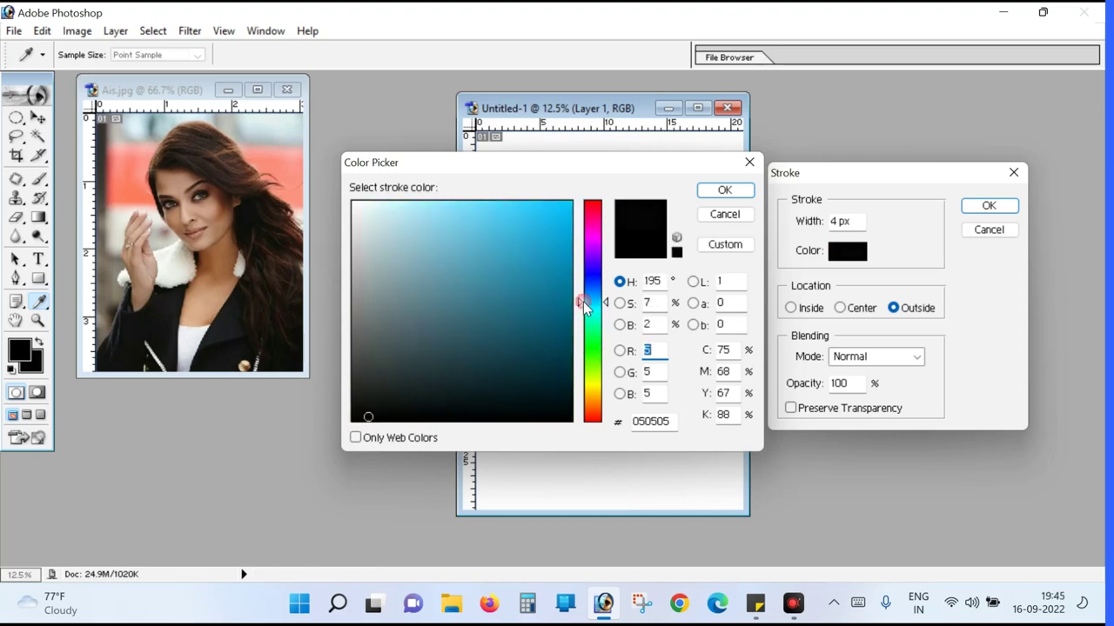
left_click(362, 418)
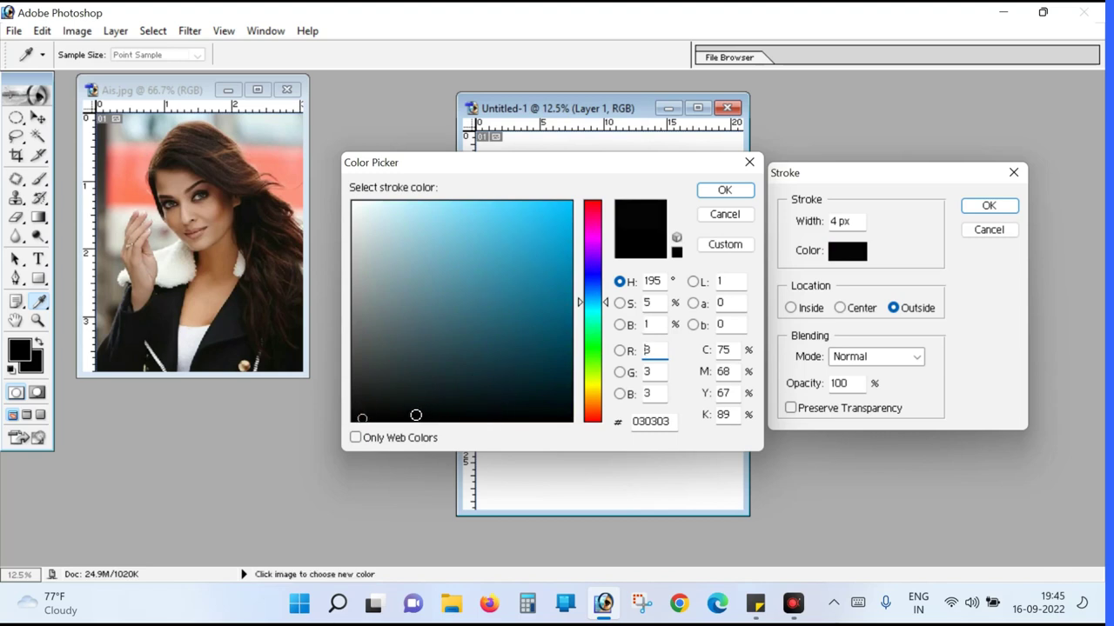
left_click(723, 190)
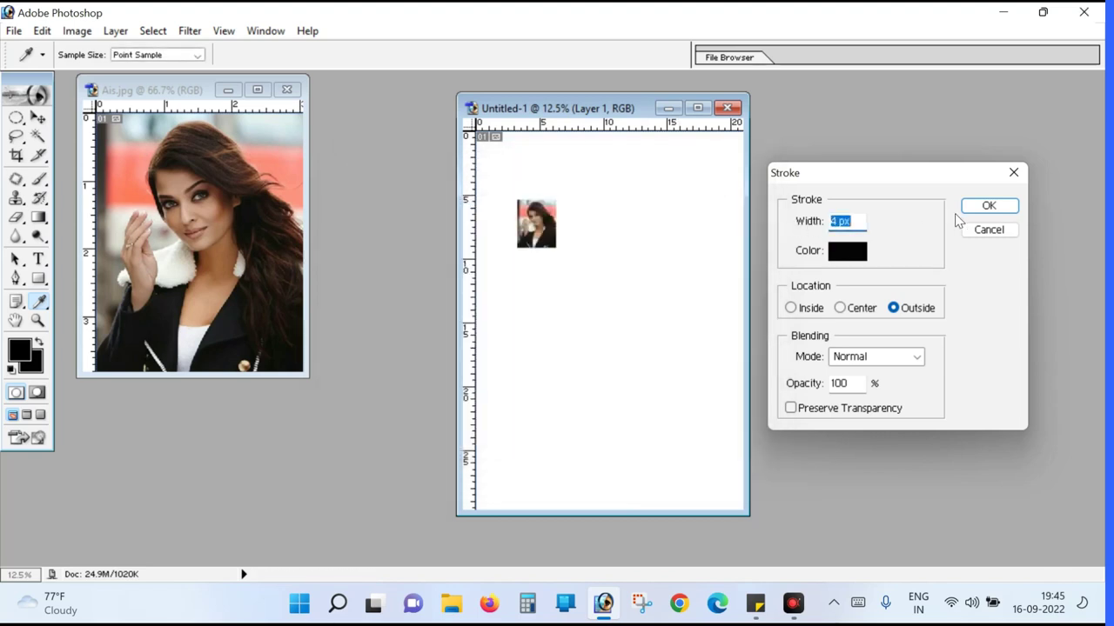
left_click(968, 211)
Drag the bordered photo toward the top-left corner and nudge it up and left with Shift+arrows
left_click_drag(527, 228, 503, 180)
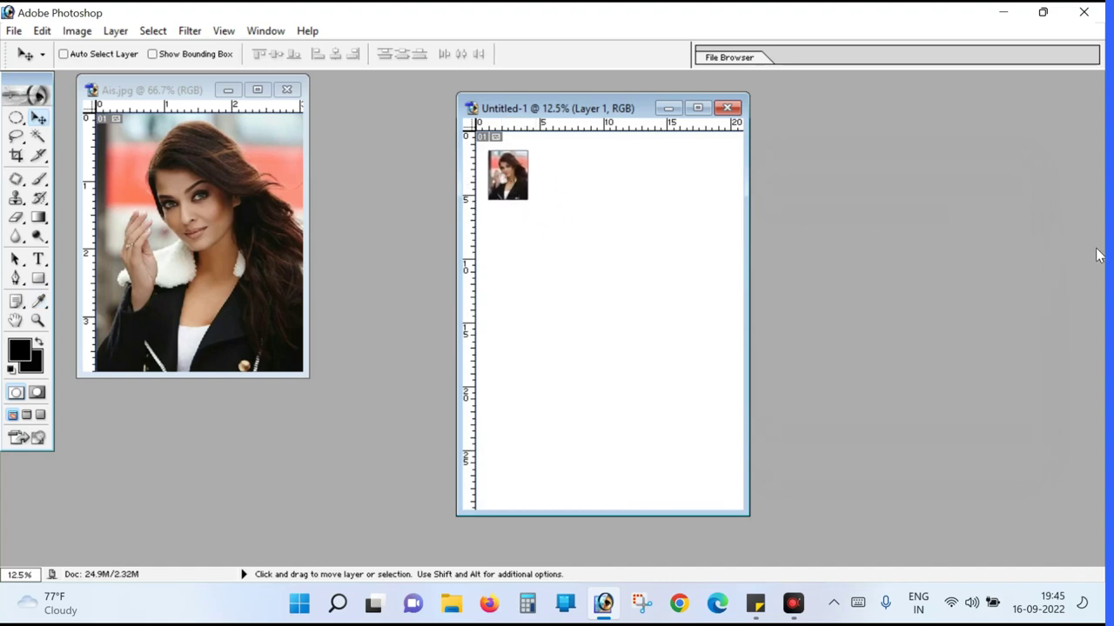
key("shift+Left")
key("shift+Left")
key("shift+Left")
key("shift+Left")
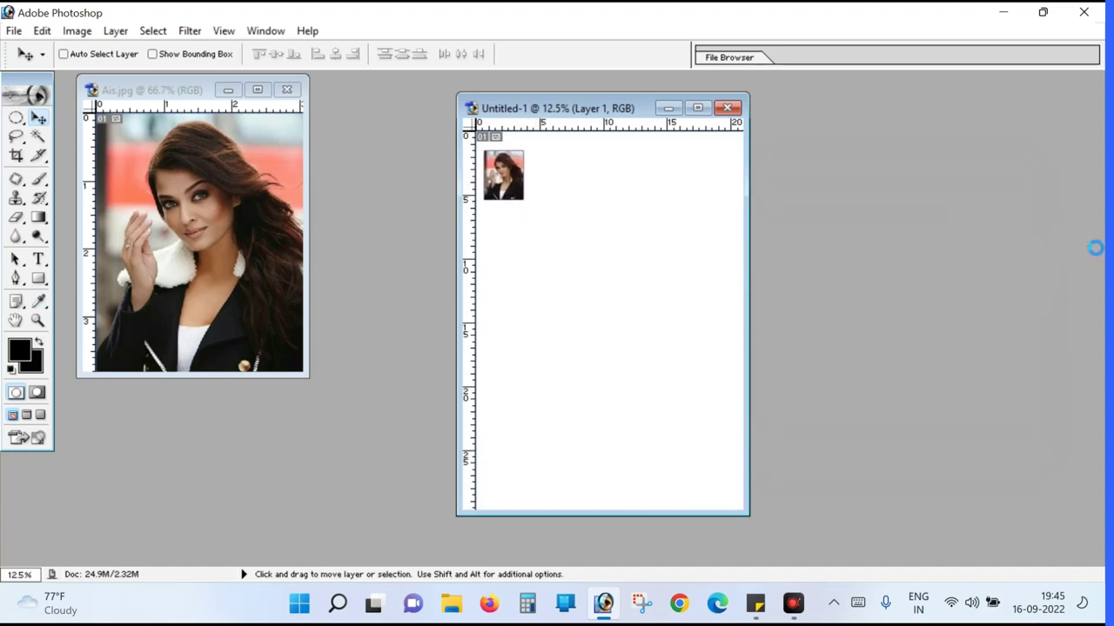
key("shift+Up")
key("shift+Up")
key("shift+Up")
key("shift+Up")
key("shift+Up")
key("shift+Up")
key("shift+Up")
key("shift+Up")
key("shift+Up")
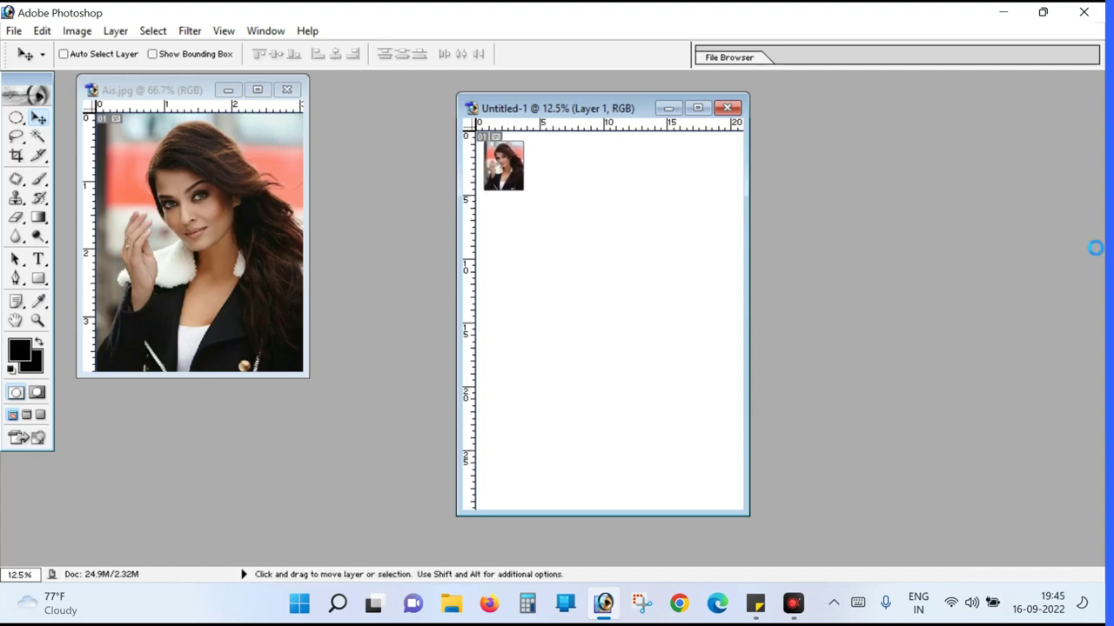
key("shift+Up")
key("shift+Up")
key("shift+Left")
key("shift+Left")
key("shift+Up")
key("shift+Up")
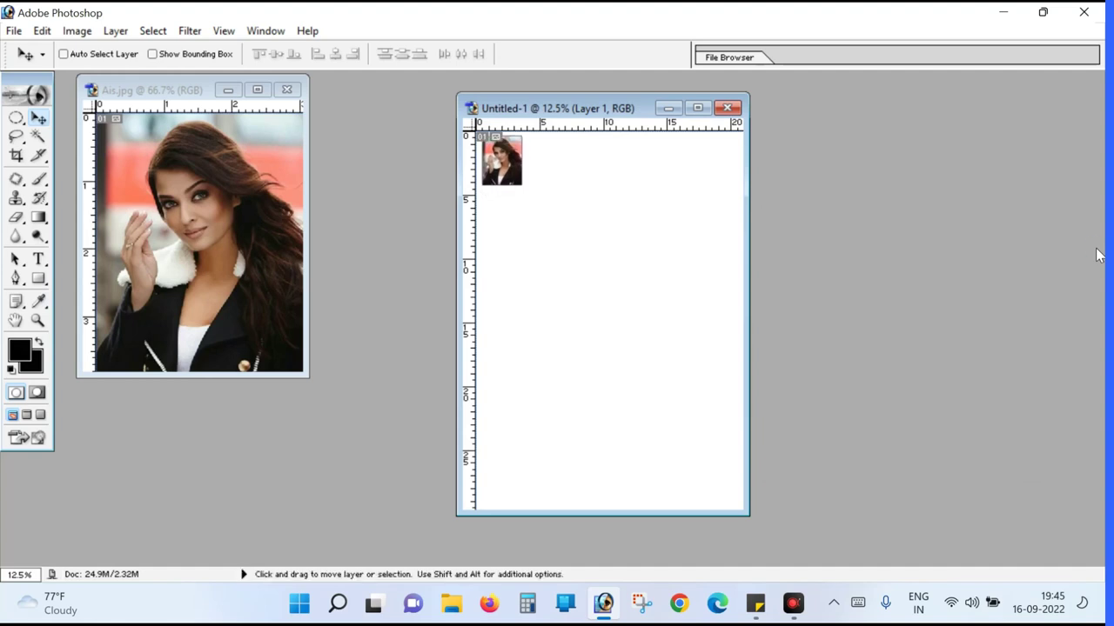
Nudge the photo once more left, then begin a duplicating Free Transform (Ctrl+Alt+T) of Layer 1
key("shift+Left")
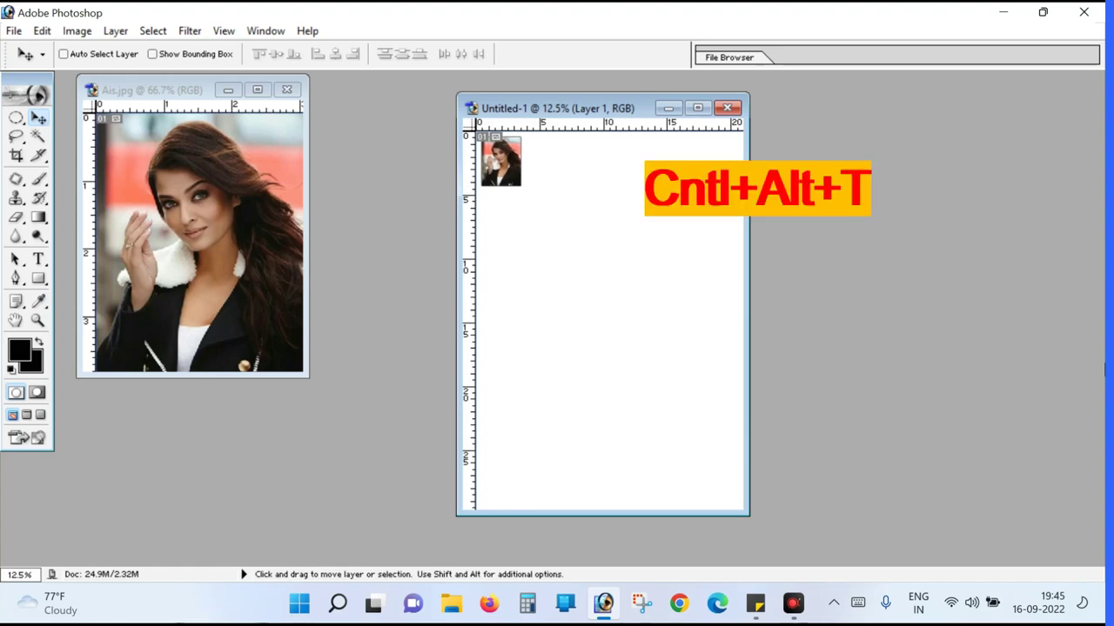
key("ctrl+alt")
key("ctrl+alt+t")
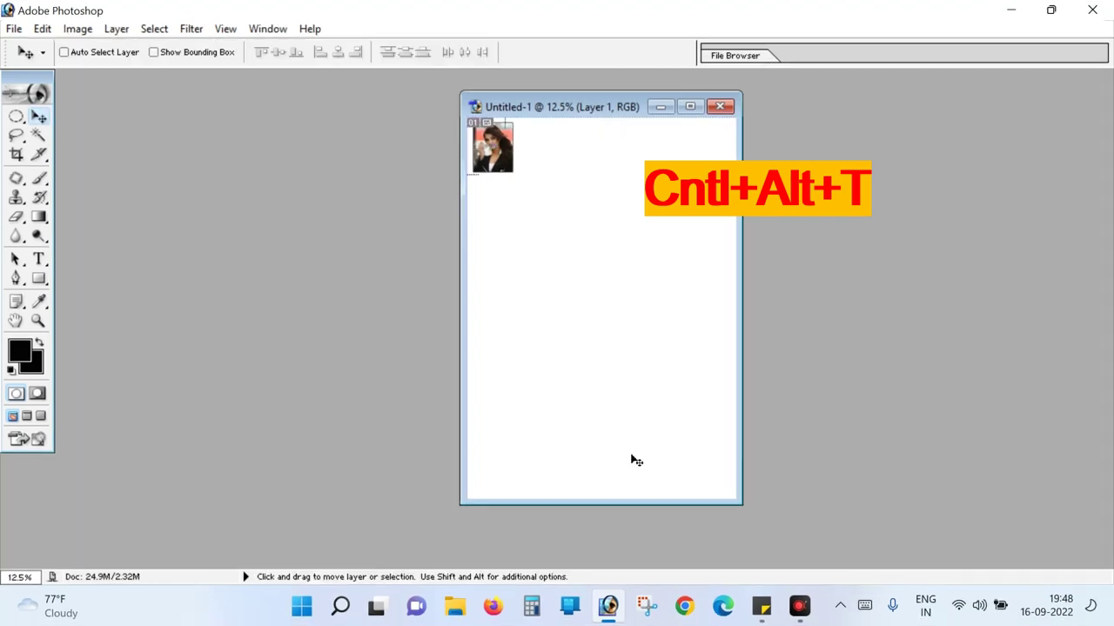
key("ctrl+alt")
key("ctrl+alt+t")
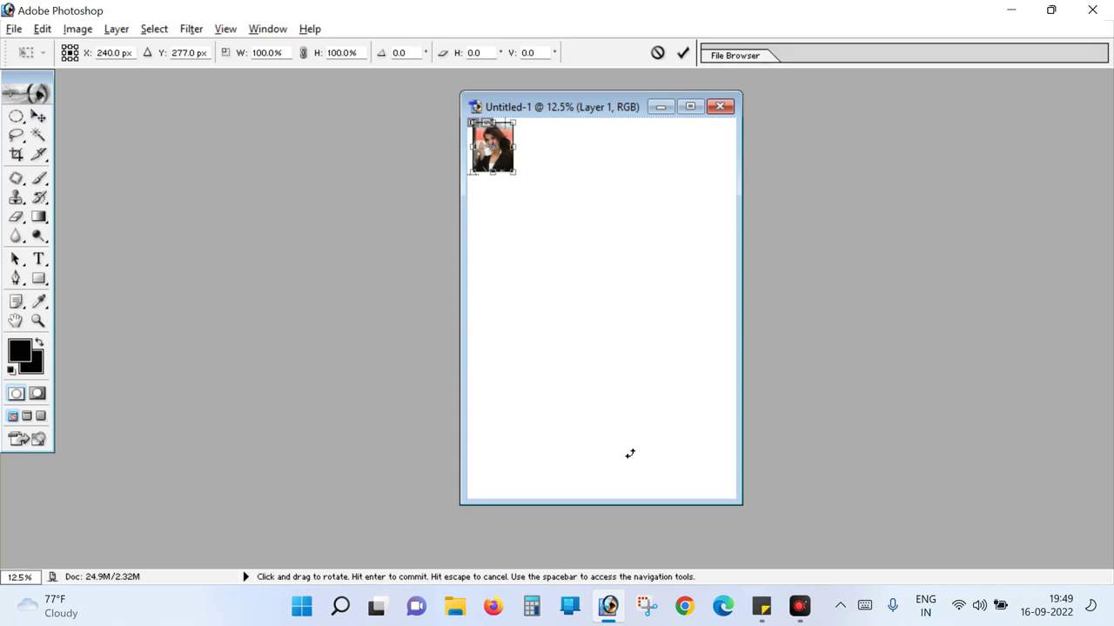
Shift the transformed copy right to X 640 px beside the original and commit it
key("Right")
key("Right")
key("Right")
key("Right")
key("Right")
key("Right")
key("Right")
key("Right")
key("Right")
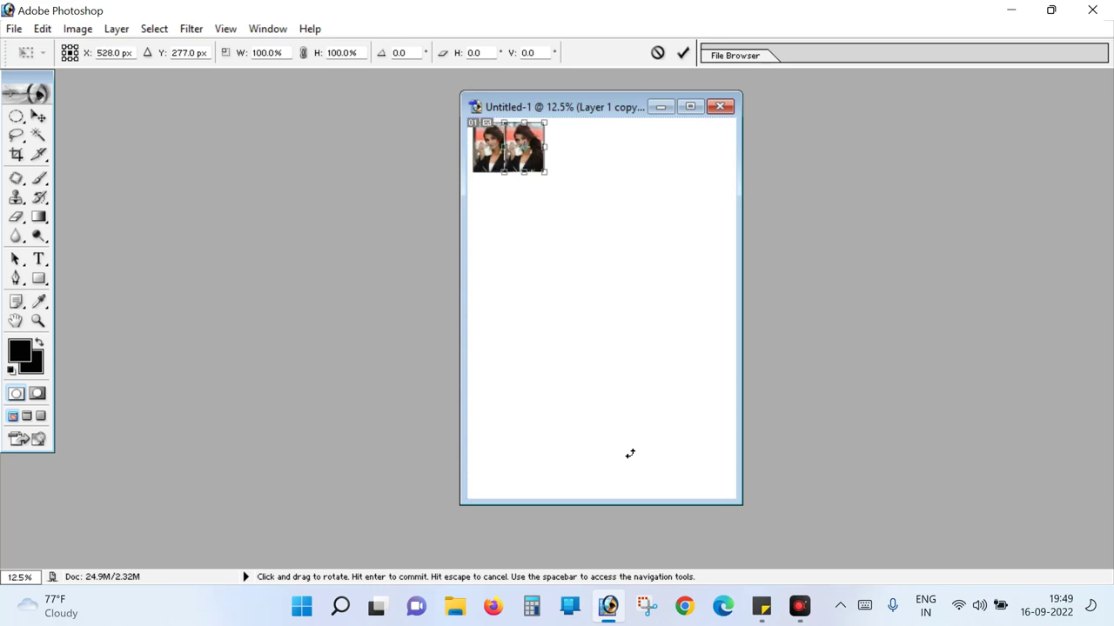
key("Right")
key("Right")
key("Right")
key("Right")
key("Right")
key("Right")
key("Right")
key("Right")
key("Right")
key("Right")
key("Right")
key("Right")
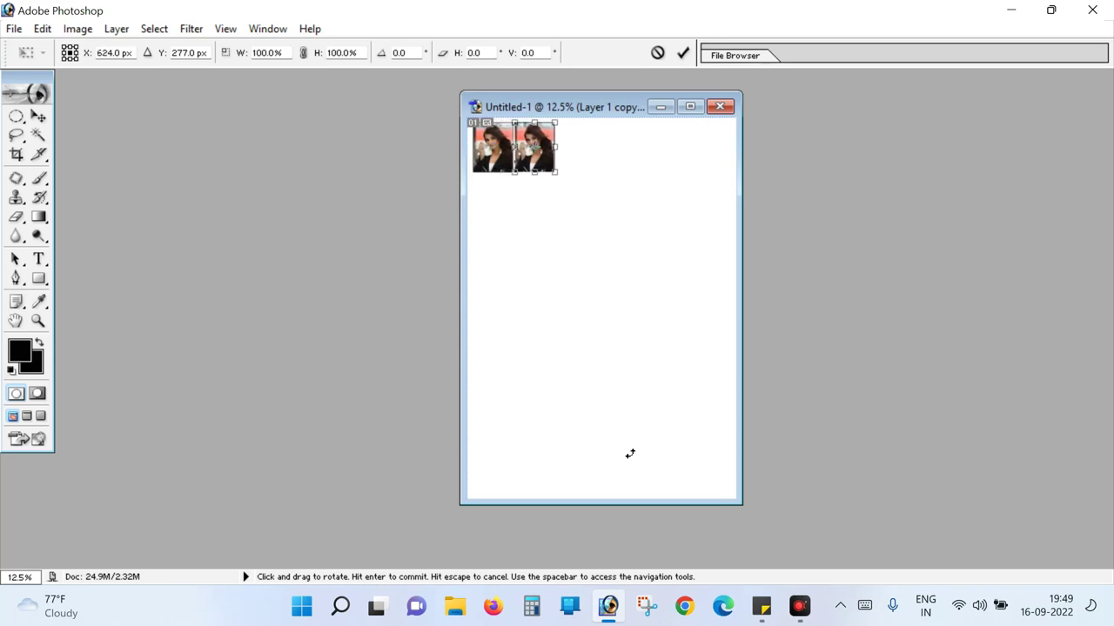
key("Right")
key("Right")
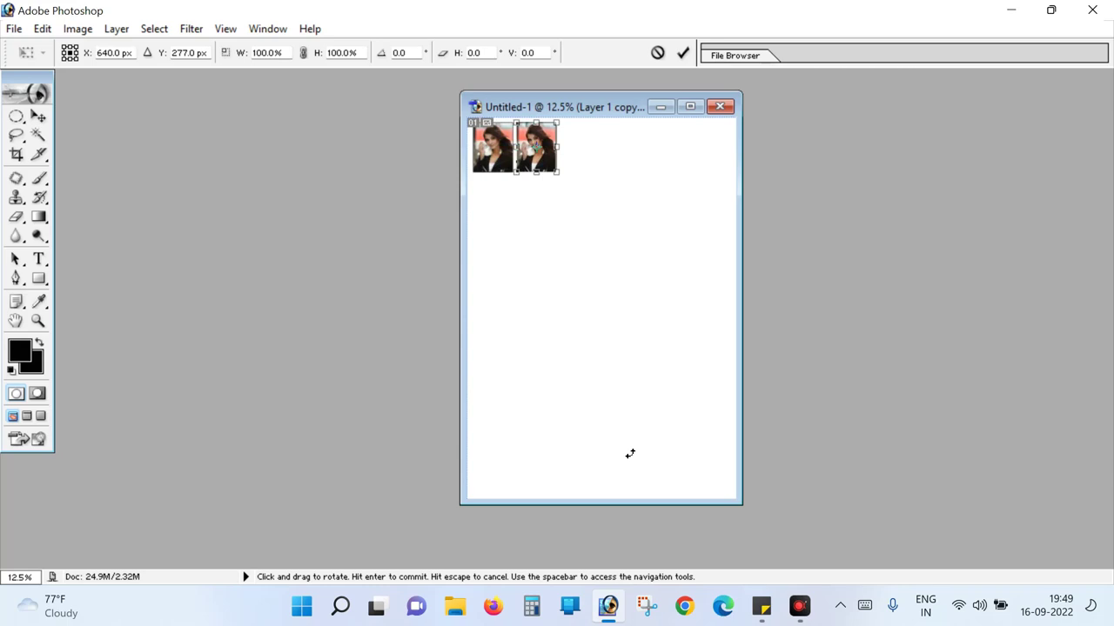
key("Right")
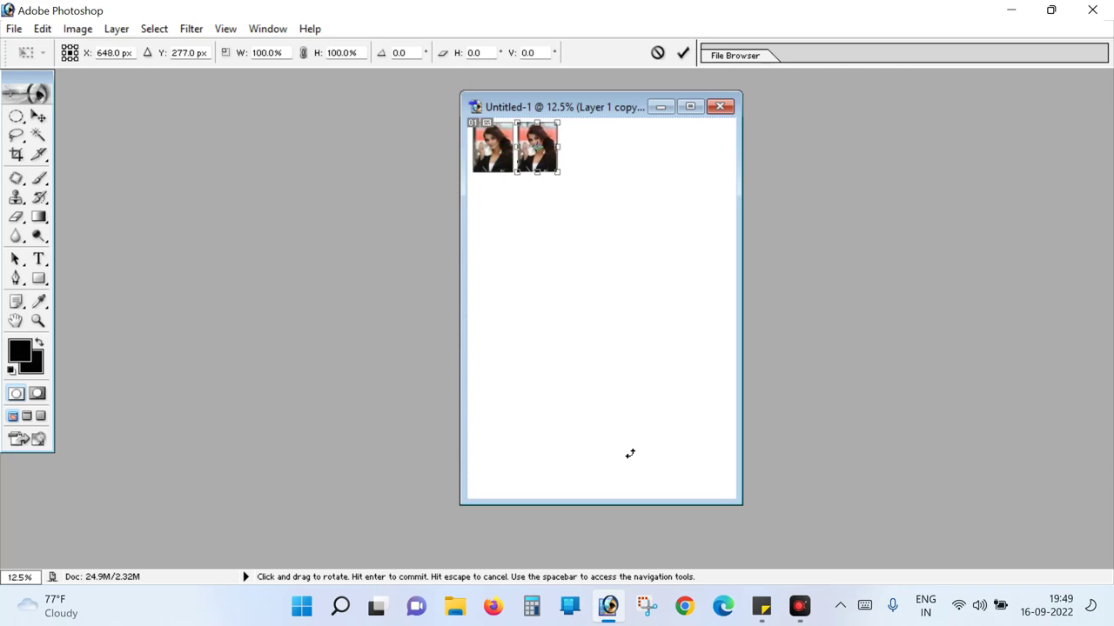
key("Up")
key("Left")
key("Down")
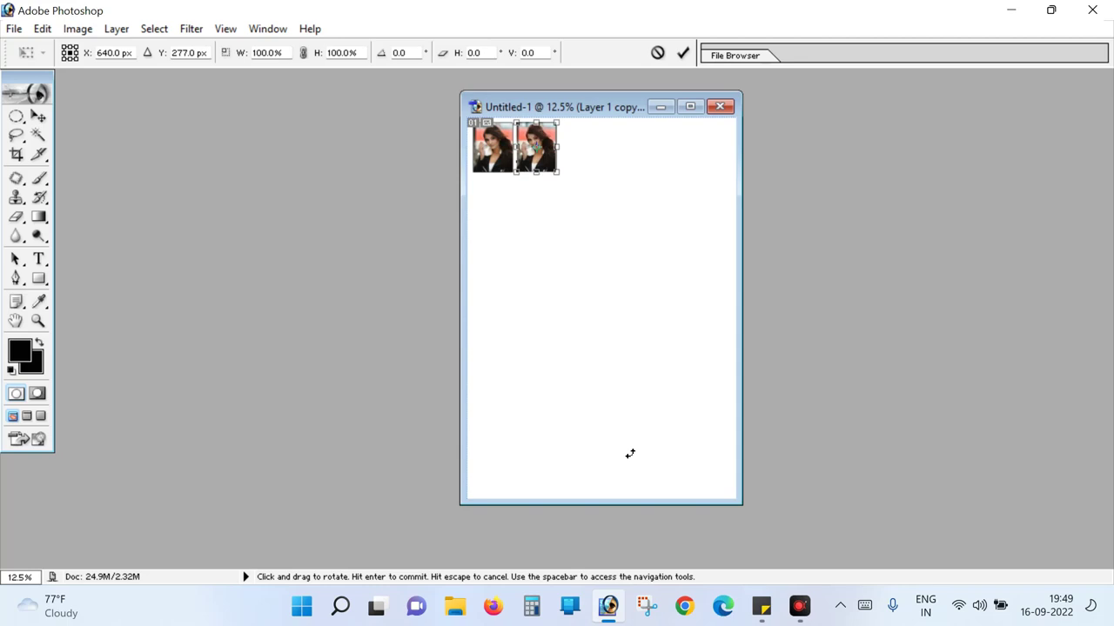
key("Return")
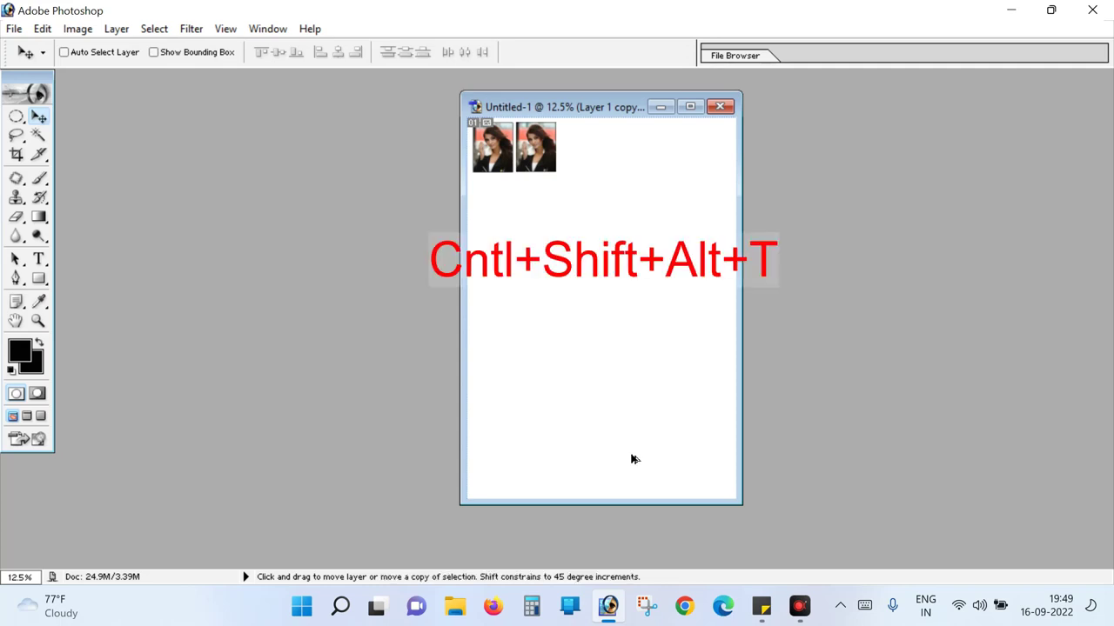
Repeat the duplicating transform (Ctrl+Shift+Alt+T) to add evenly spaced copies across the top row
key("ctrl+shift+alt+t")
key("shift")
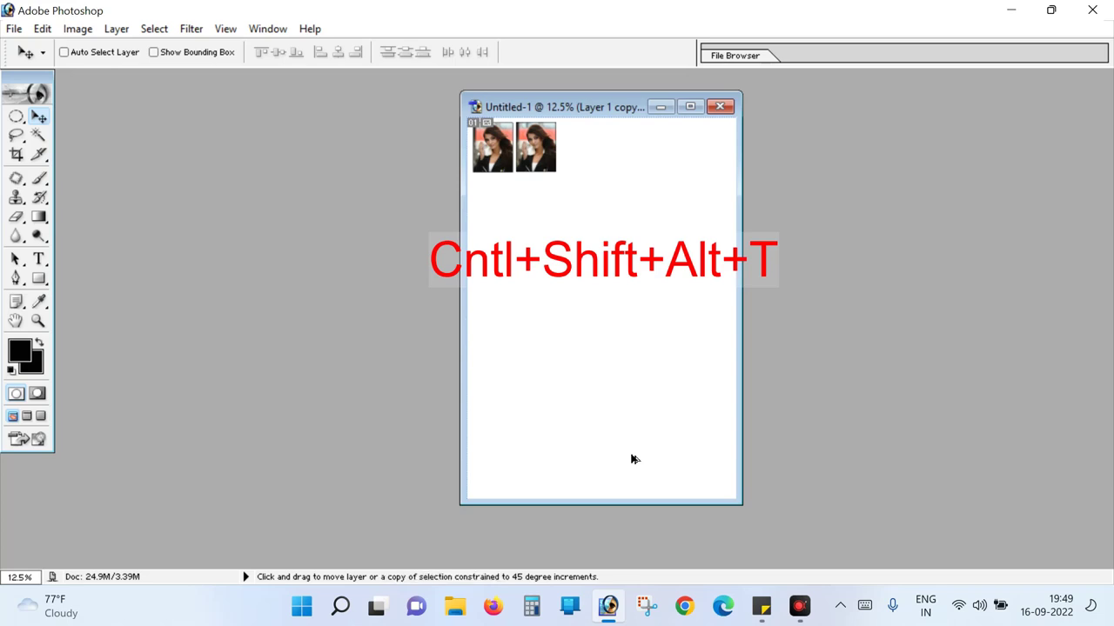
key("ctrl+shift+alt+t")
key("ctrl+shift+alt+t")
key("ctrl+shift+alt+t")
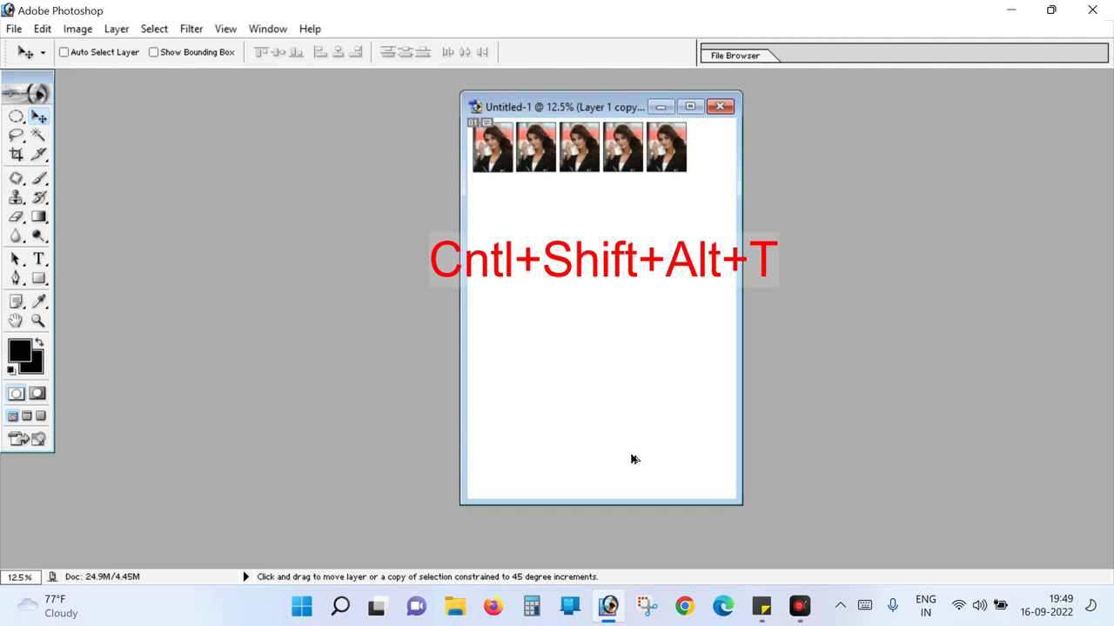
key("ctrl+shift+alt+t")
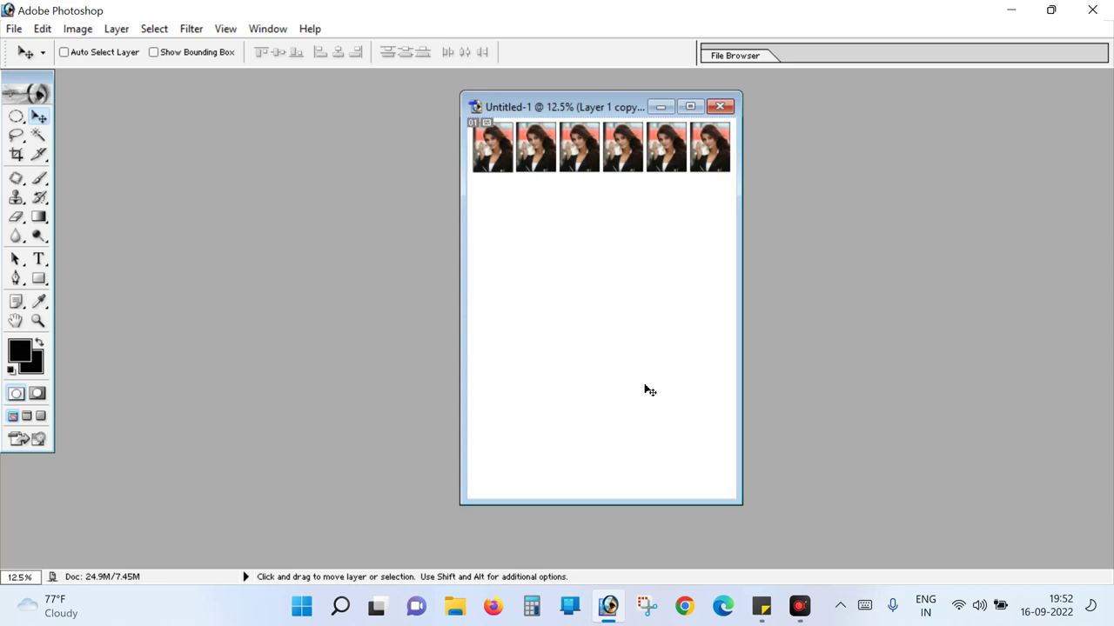
Merge the top row, Alt-drag a copy just below it, nudge it up, and merge again
key("ctrl+shift+e")
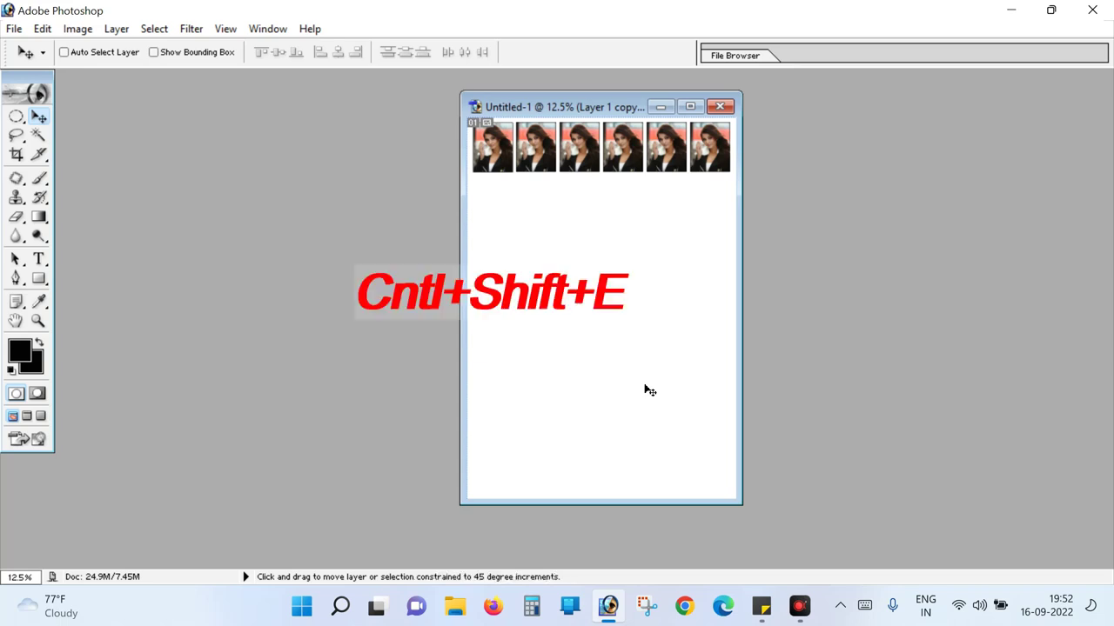
key("ctrl+shift+e")
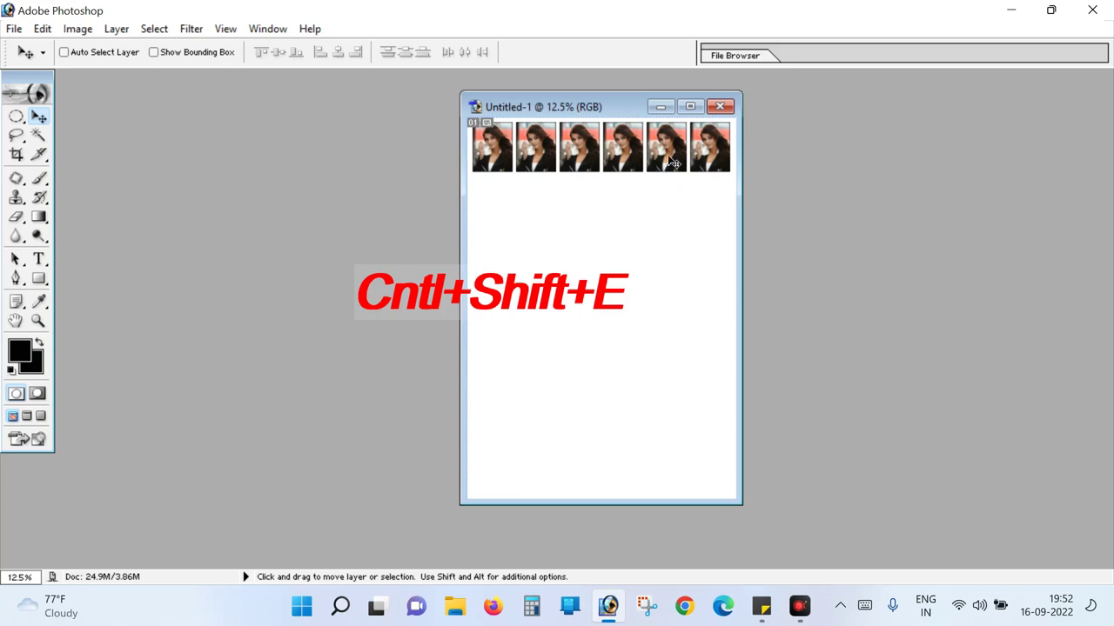
key("alt")
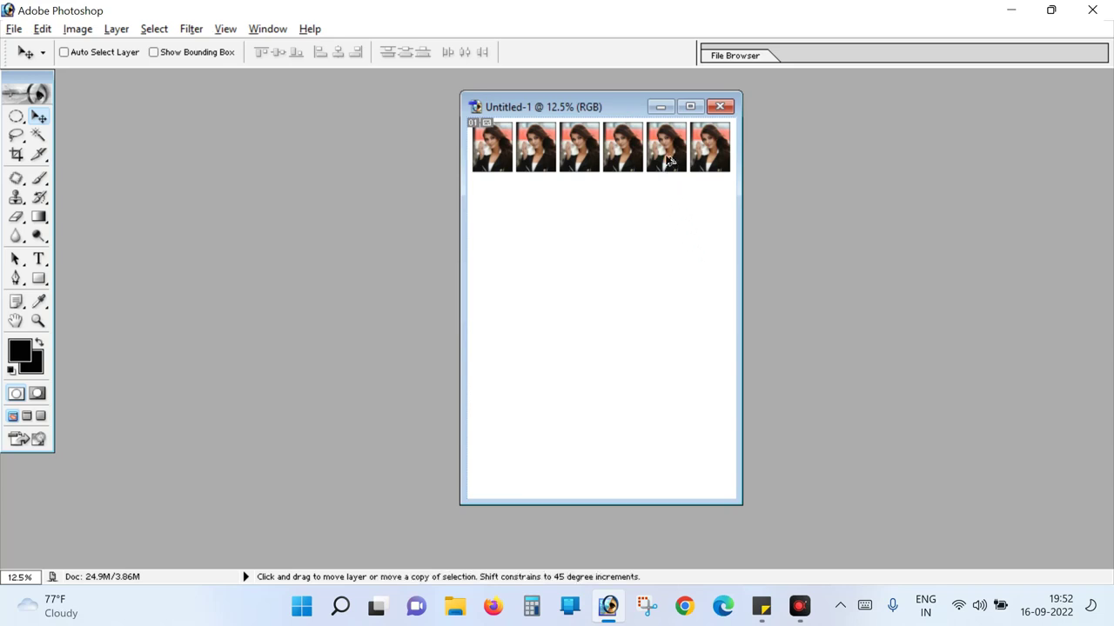
left_click_drag(668, 161, 672, 218)
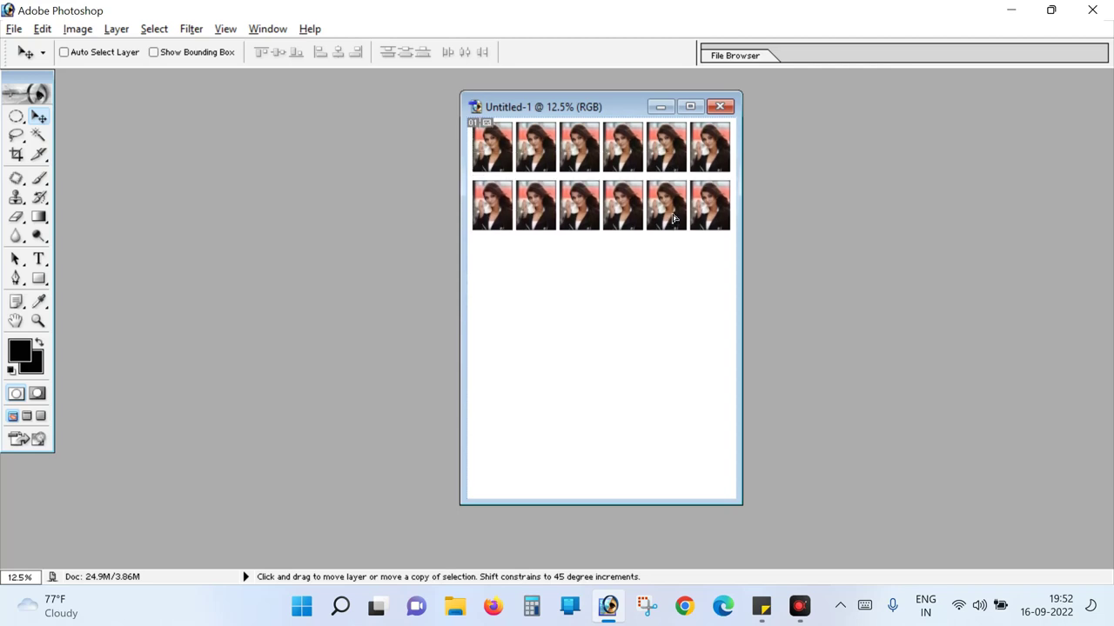
key("Up")
key("Up")
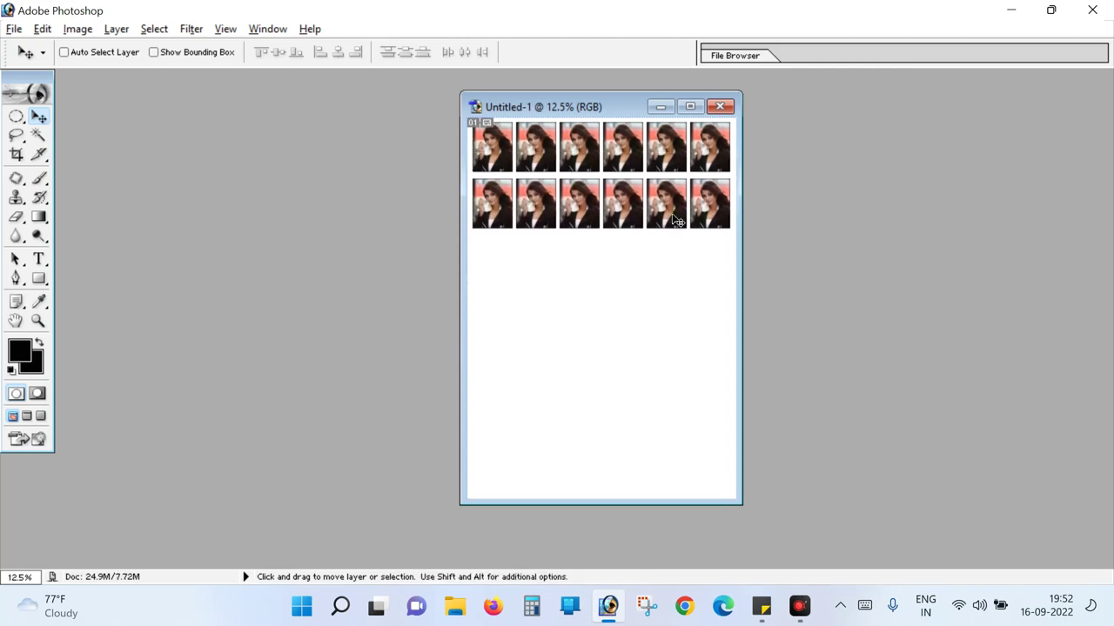
key("Up")
key("Up")
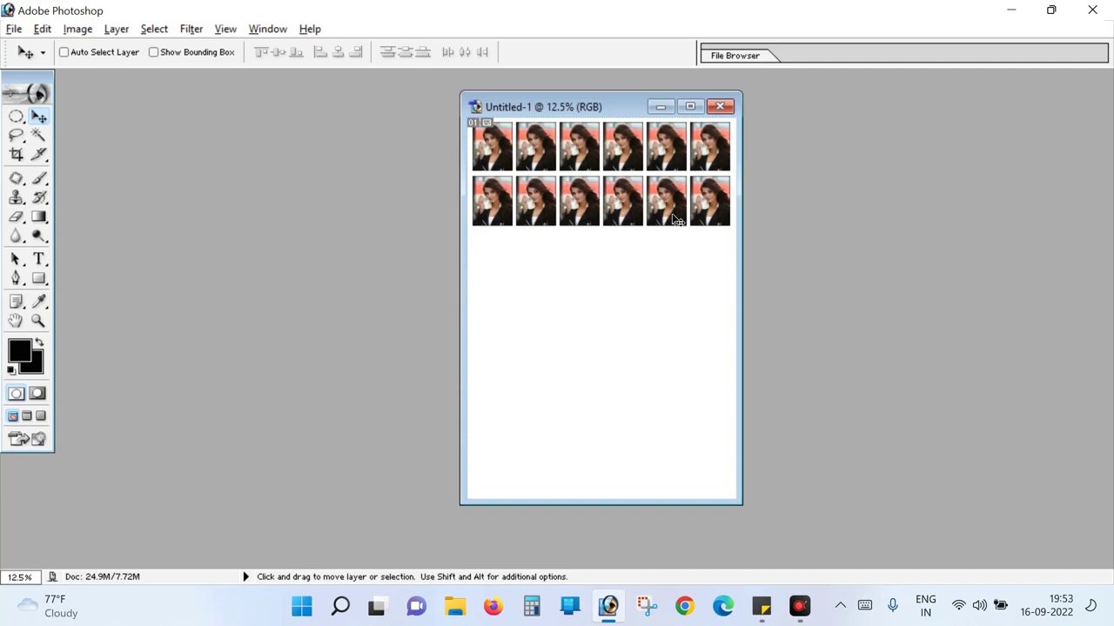
key("ctrl+e")
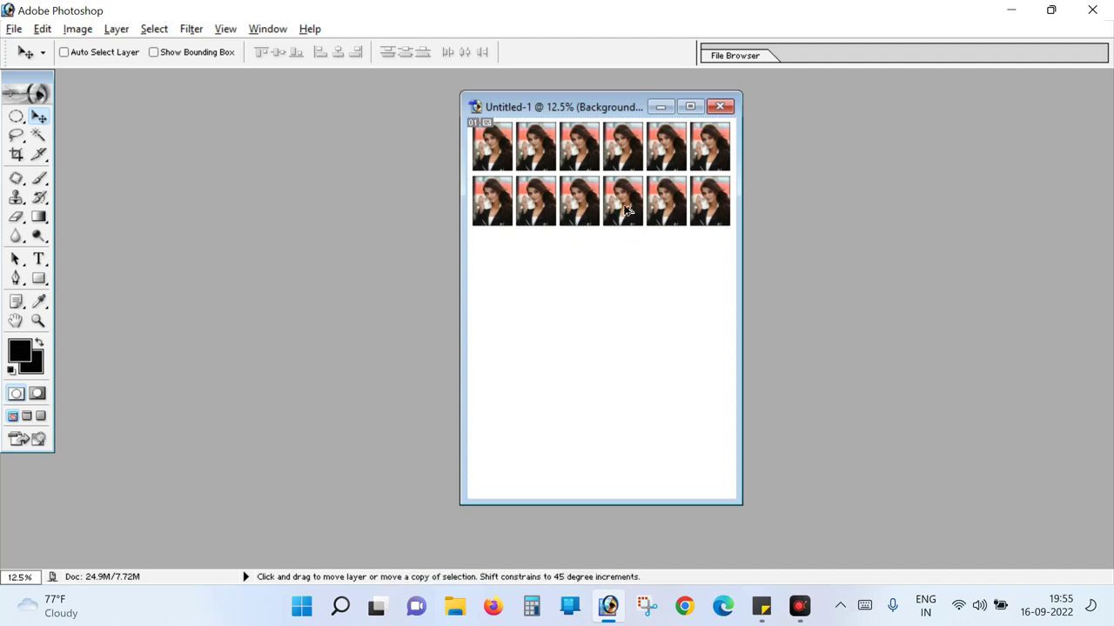
Alt-drag the photo rows further down the page and nudge the bottom row up to close the gap
left_click_drag(625, 209, 628, 433)
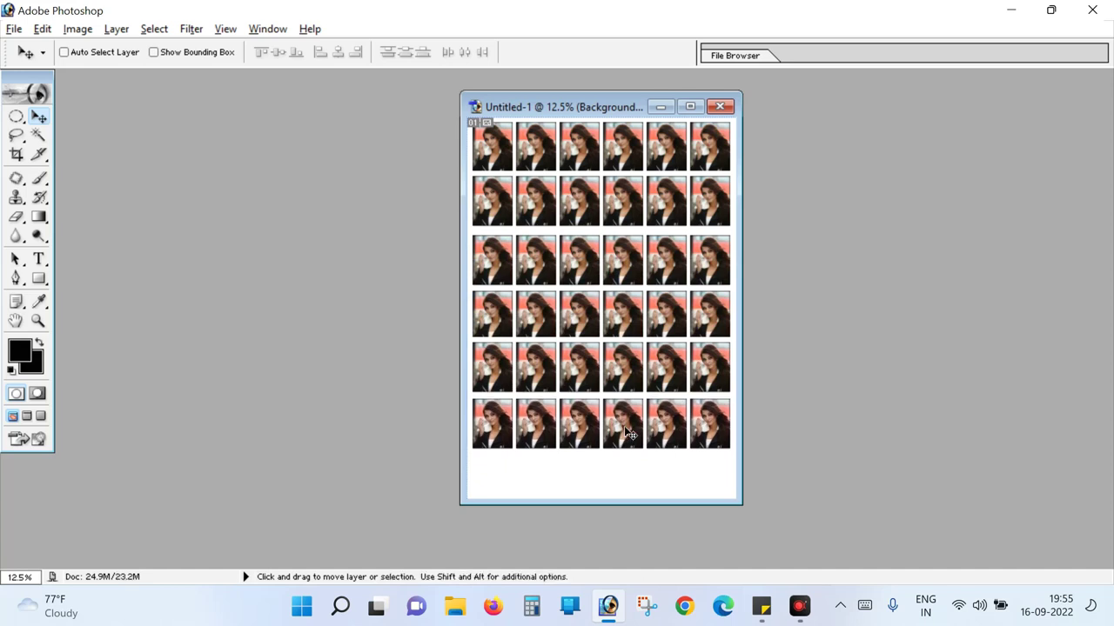
key("shift+Up")
key("shift+Up")
key("shift+Up")
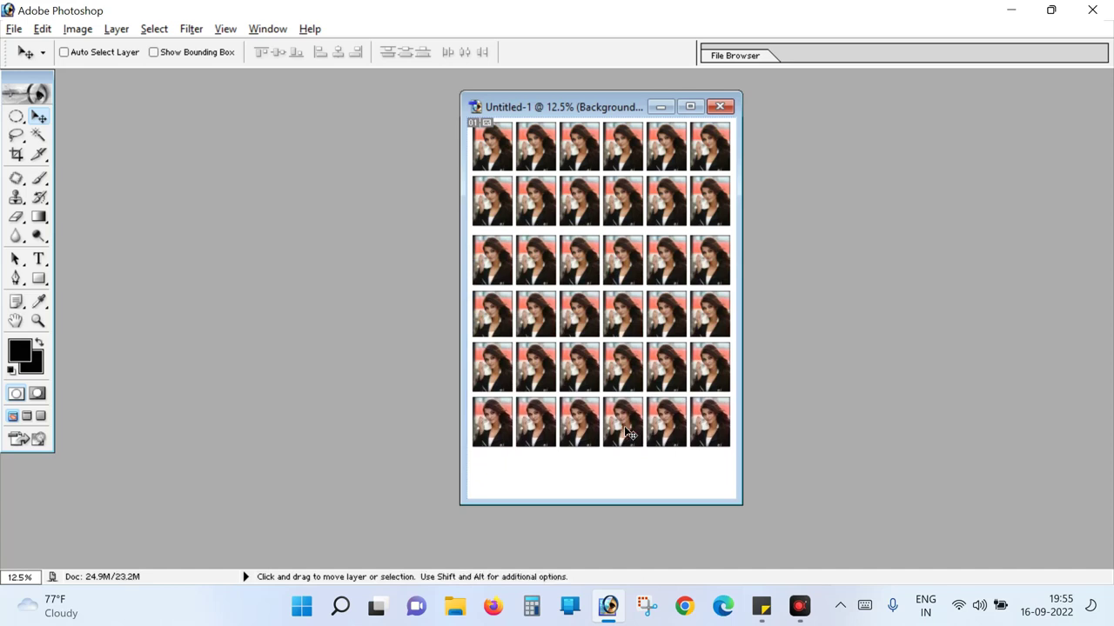
Open the Print dialog and the Canon G2010 printer's properties
left_click(14, 29)
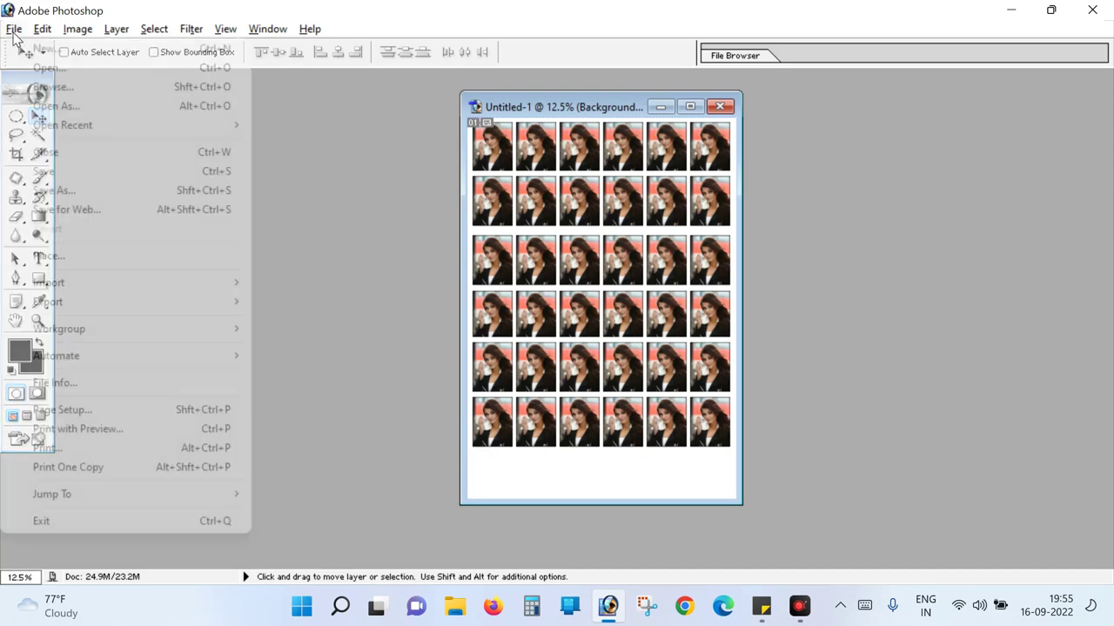
left_click(84, 446)
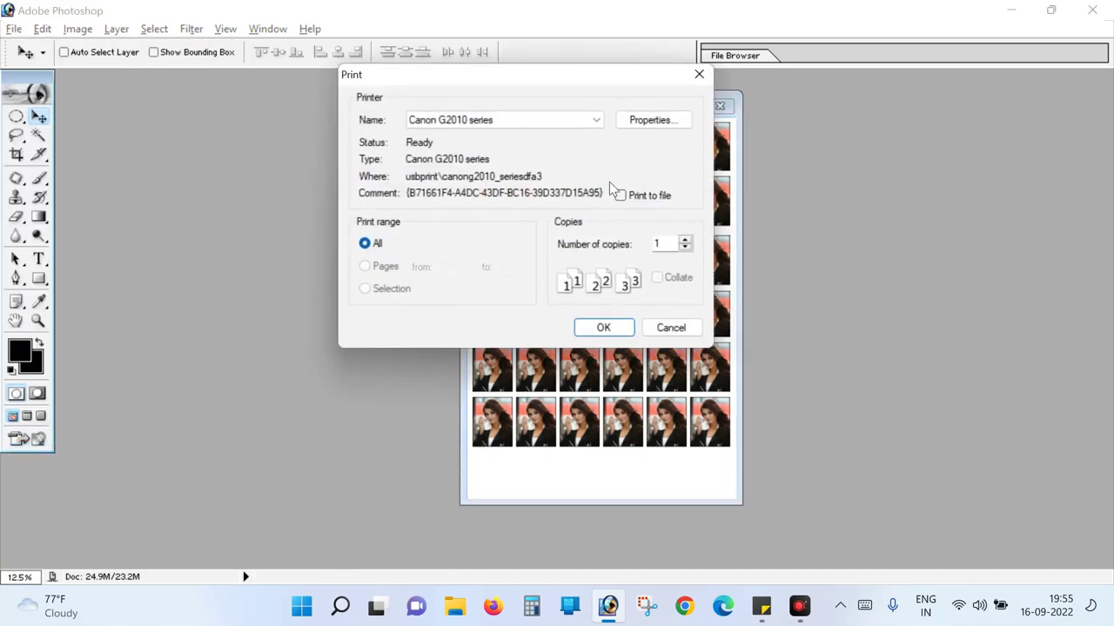
left_click(651, 120)
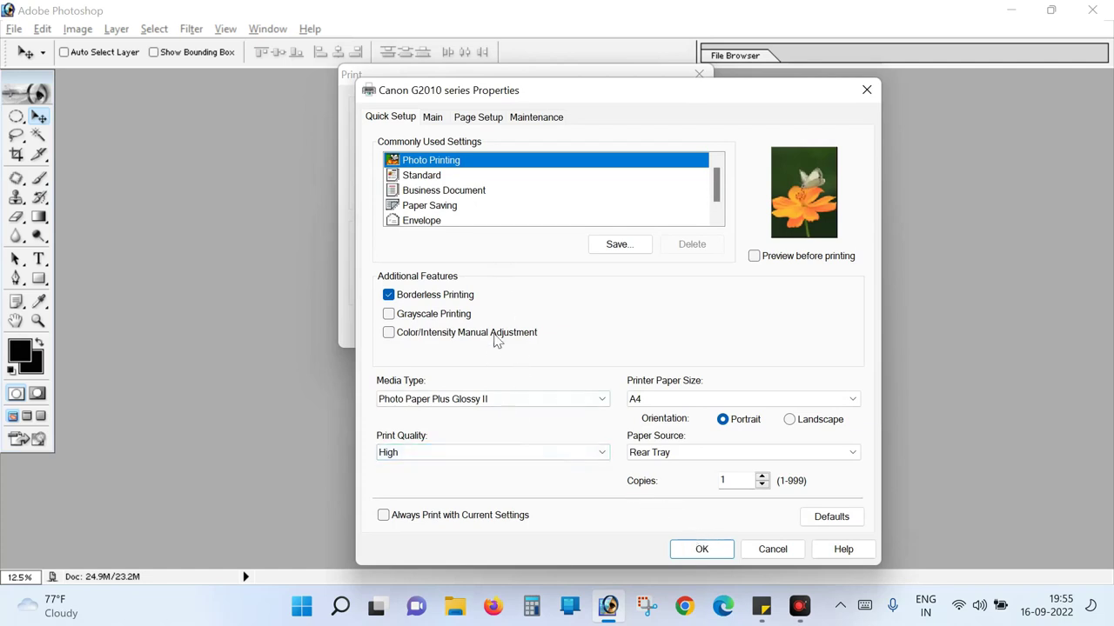
Set the printer paper size to A4 and print quality to High
left_click(416, 167)
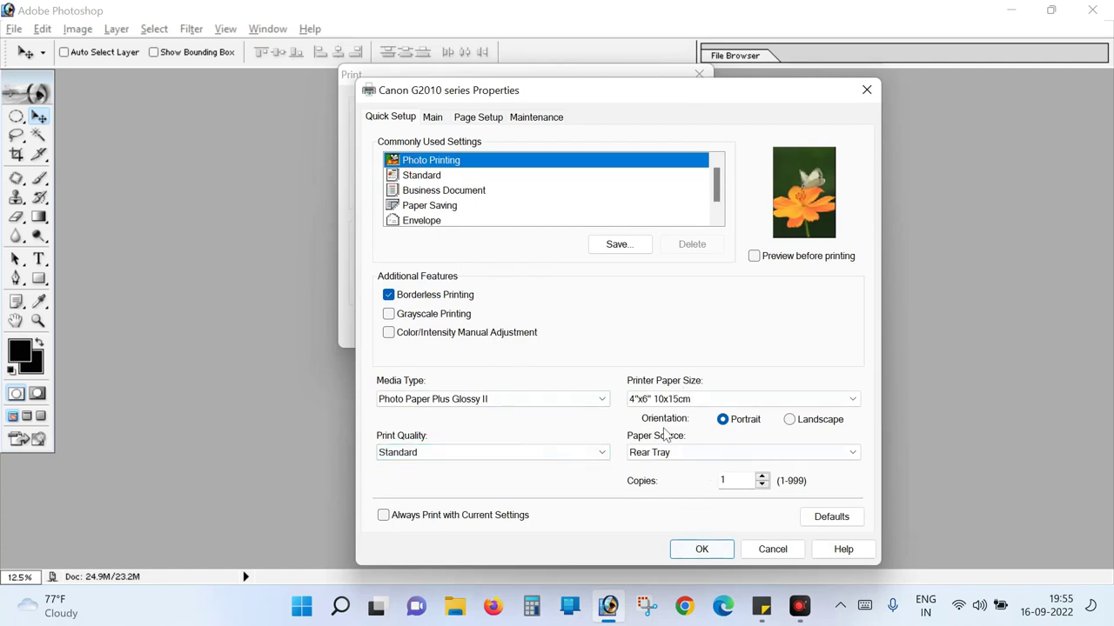
left_click(739, 398)
left_click(676, 201)
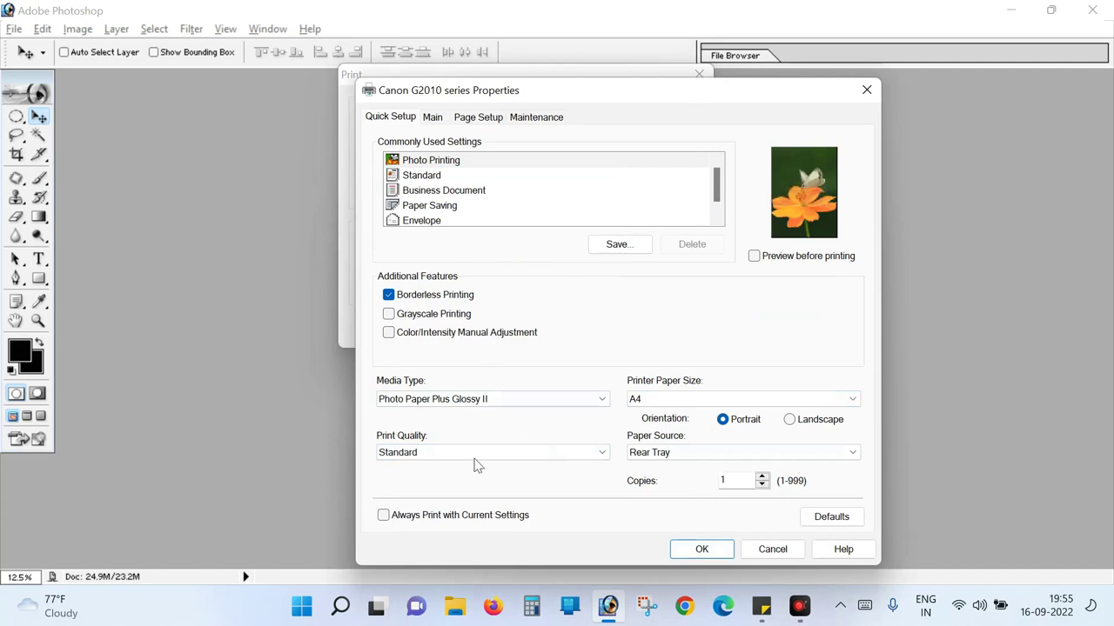
left_click(447, 462)
left_click(423, 463)
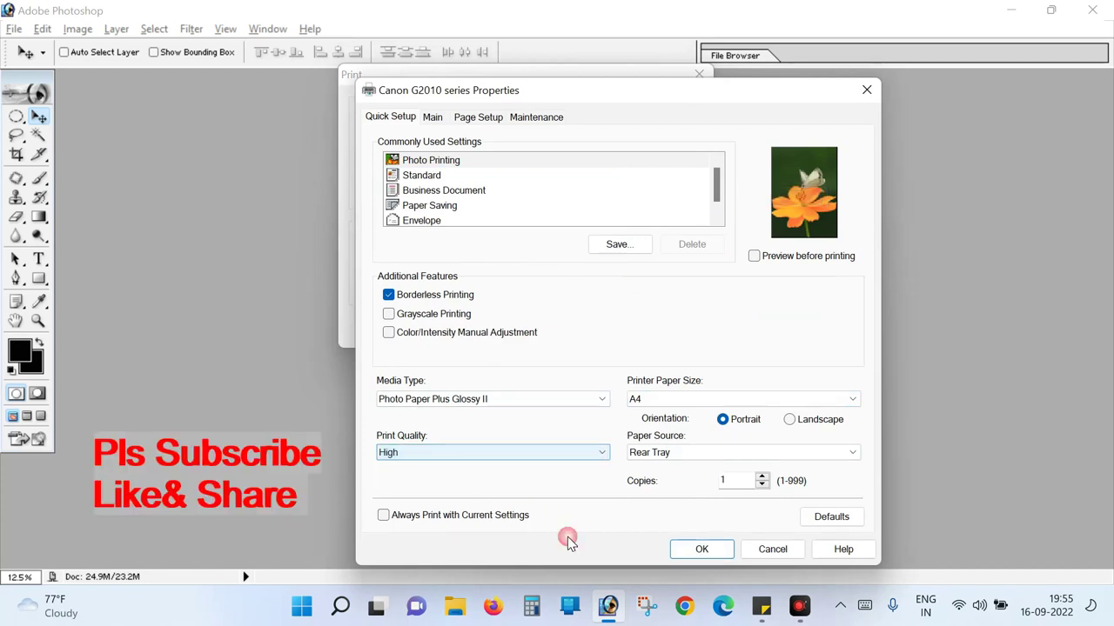
left_click(691, 552)
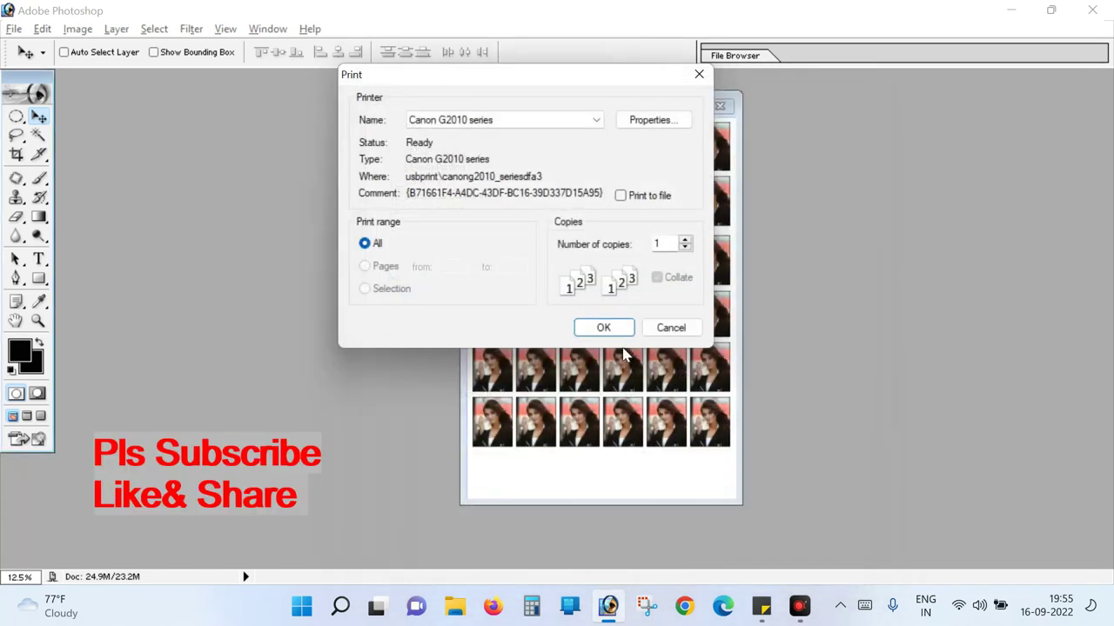